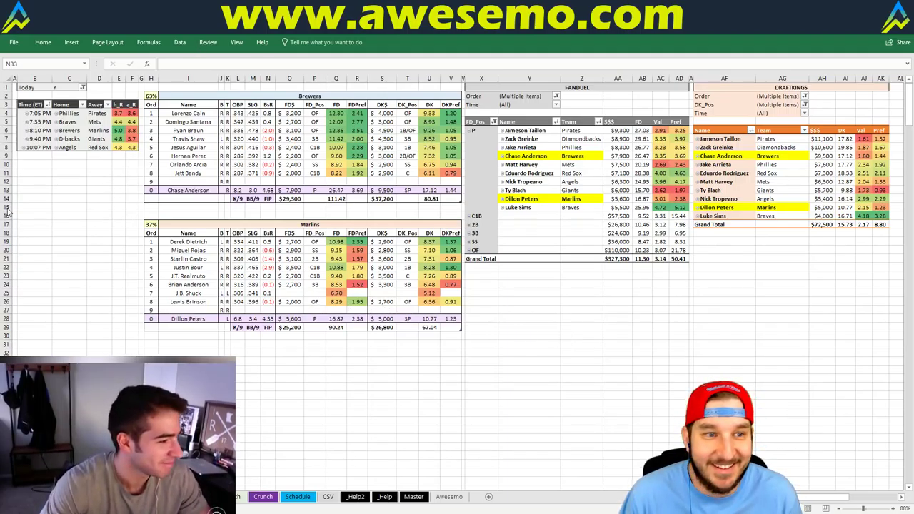
pyautogui.click(40, 197)
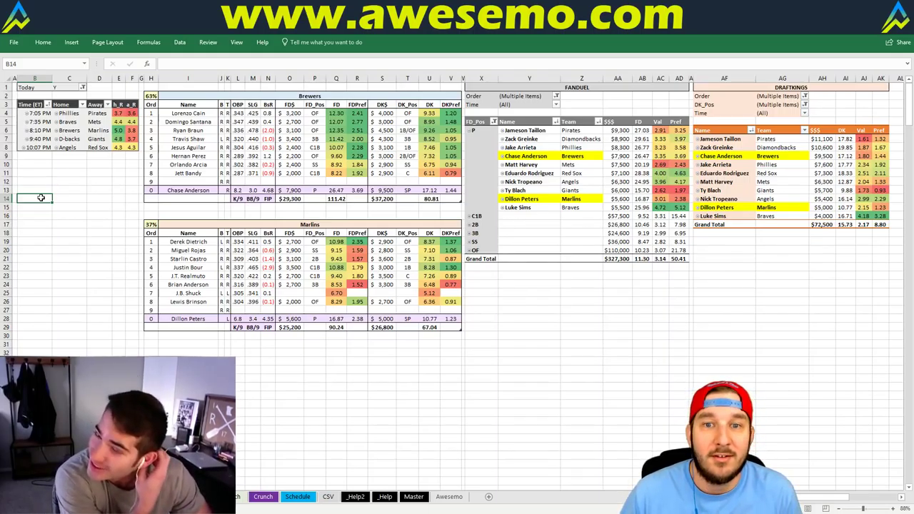
pyautogui.click(69, 173)
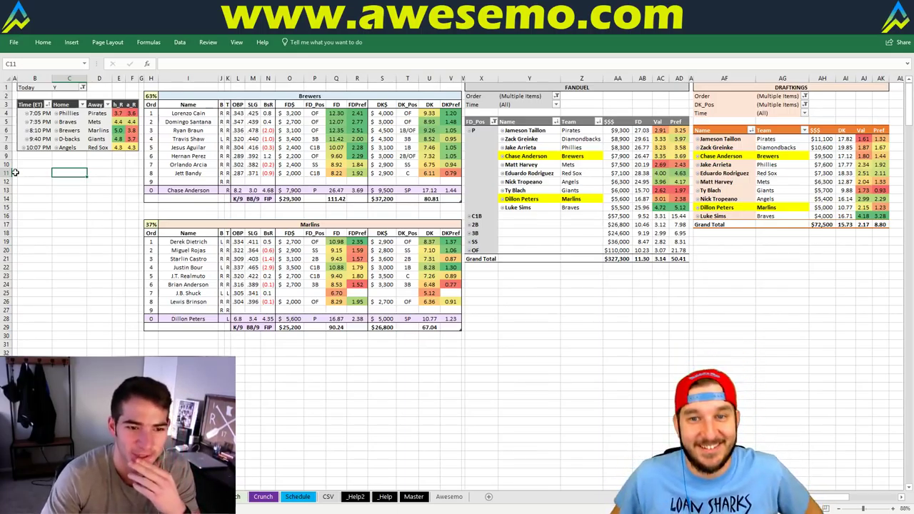
# - Set the team heading of the upper lineup table to Phillies to load the Phillies–Pirates matchup
pyautogui.click(362, 96)
pyautogui.write('P')
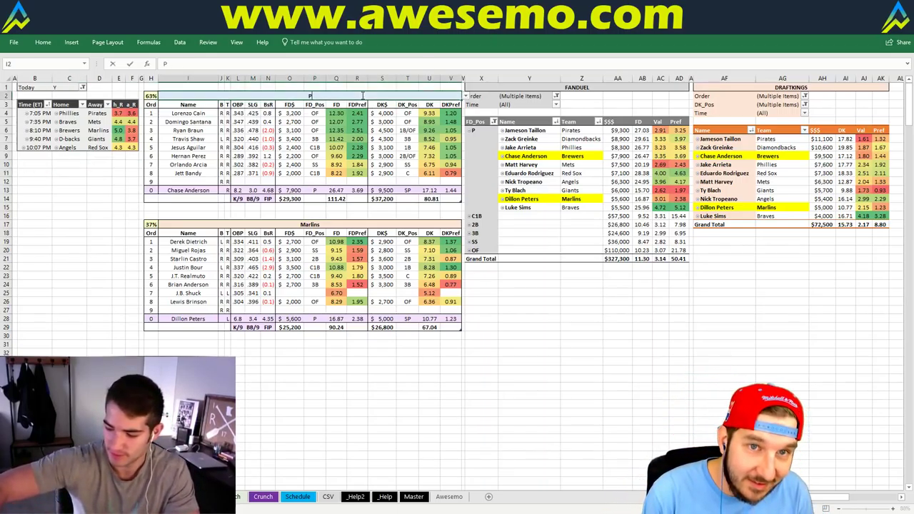
pyautogui.write('hillies')
pyautogui.press('Return')
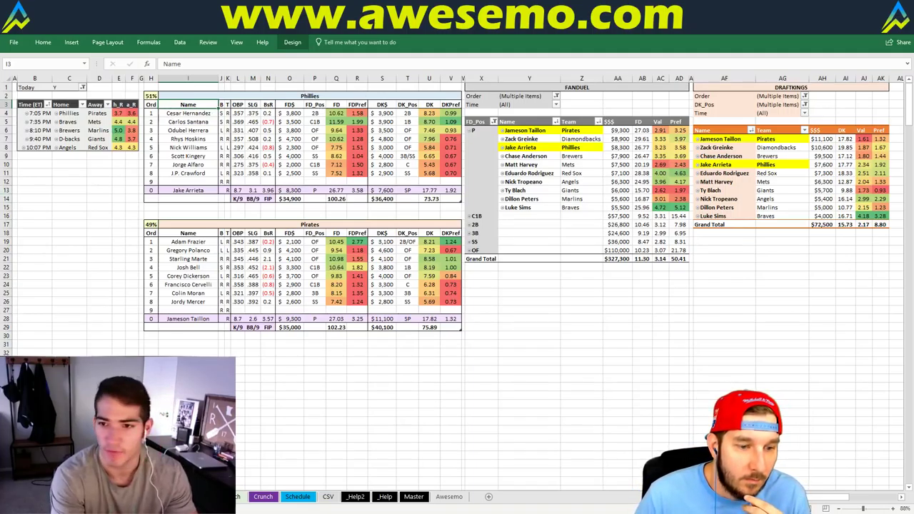
# - Switch to the browser to check TweetDeck and the YouTube channel comments, and return to the projections workbook
pyautogui.hotkey('alt', 'Tab')
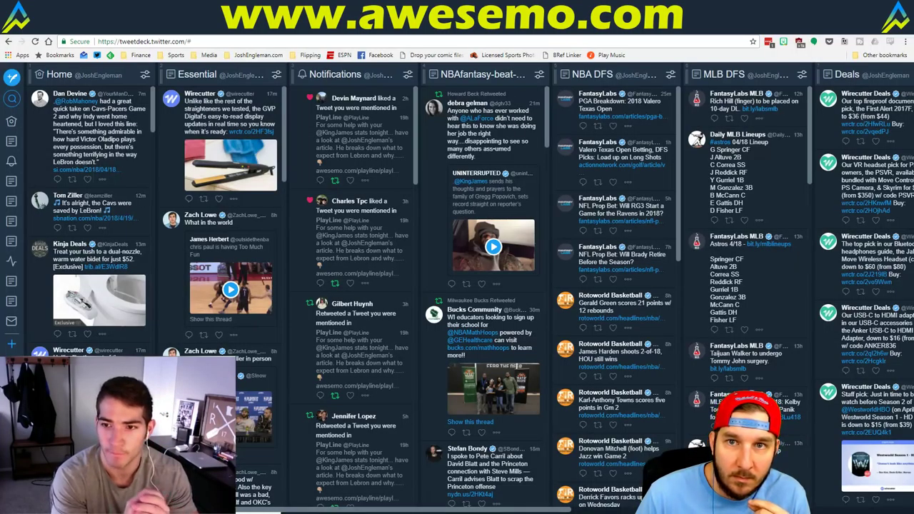
pyautogui.hotkey('alt', 'Tab')
pyautogui.hotkey('alt', 'Tab')
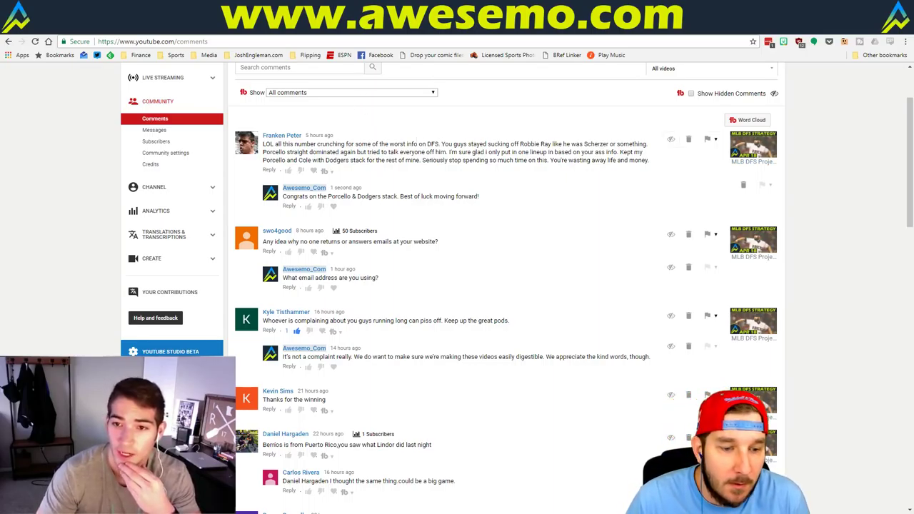
pyautogui.hotkey('alt', 'Tab')
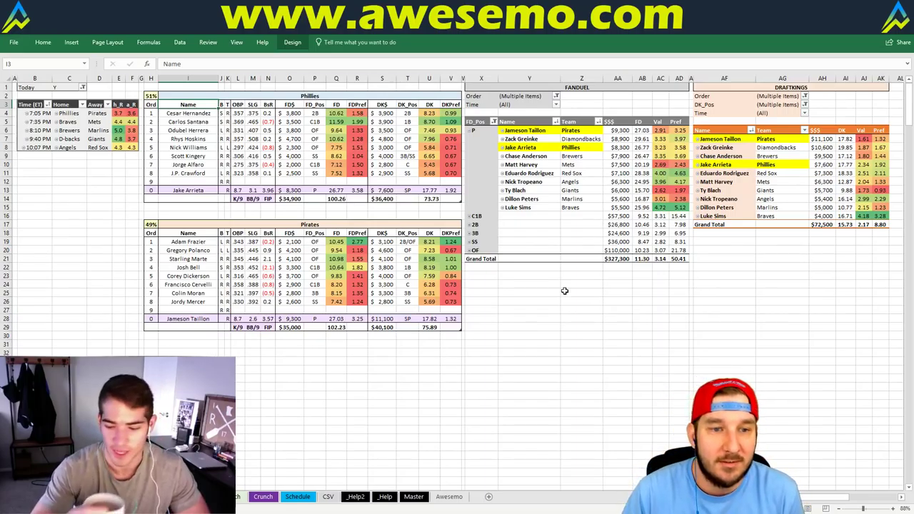
pyautogui.click(516, 290)
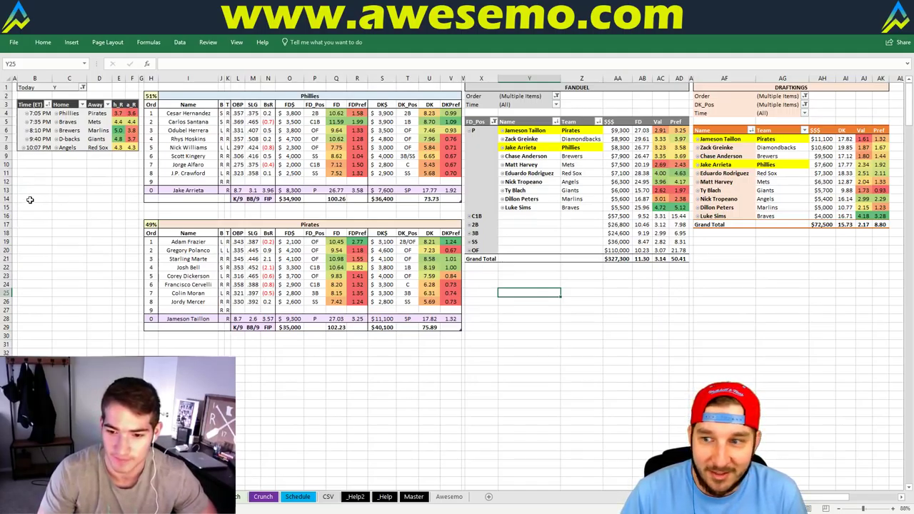
pyautogui.click(44, 163)
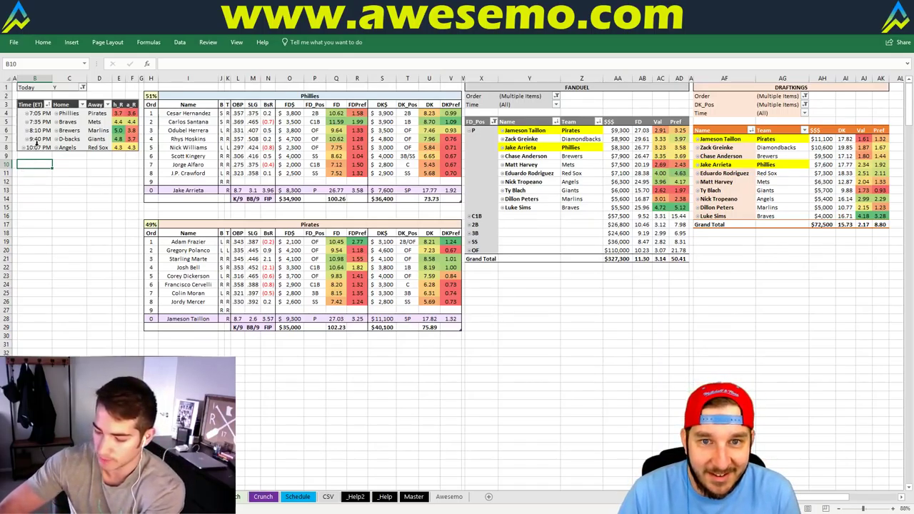
pyautogui.click(620, 269)
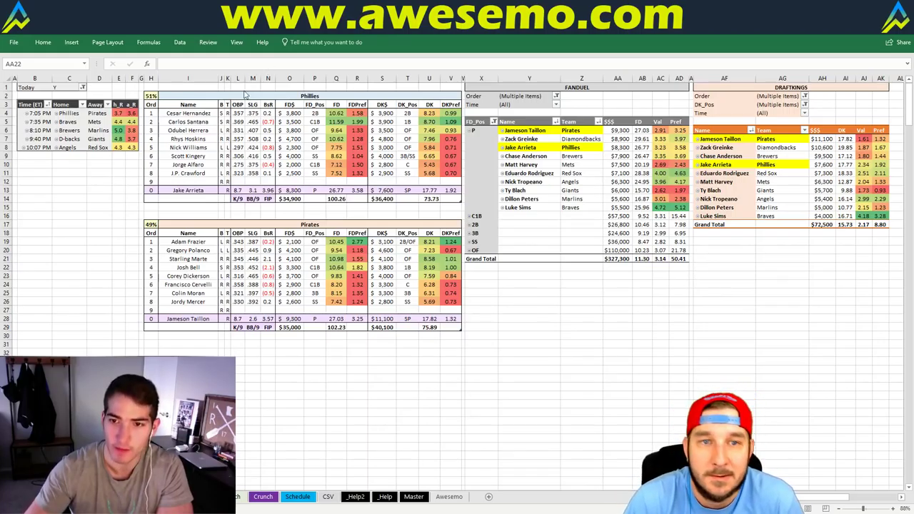
# - Change the upper lineup table's team heading to Braves to load the Braves–Mets matchup
pyautogui.click(209, 95)
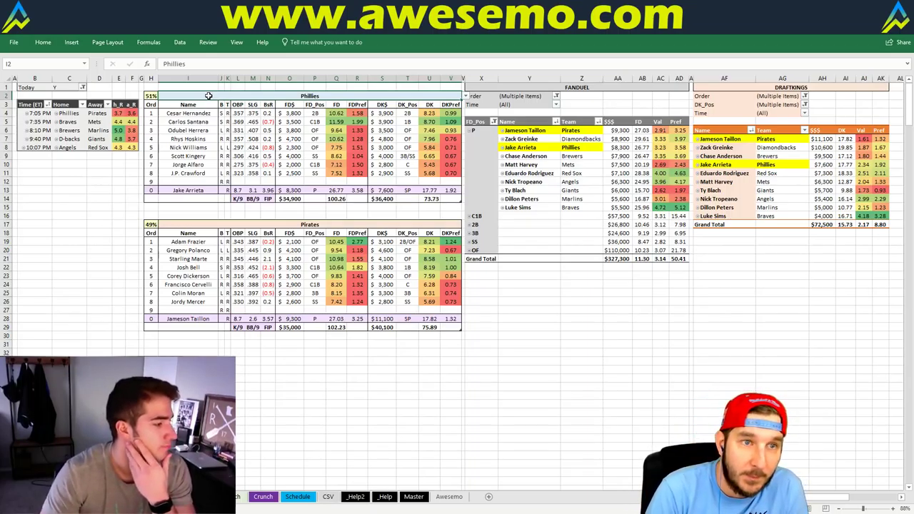
pyautogui.write('Braves')
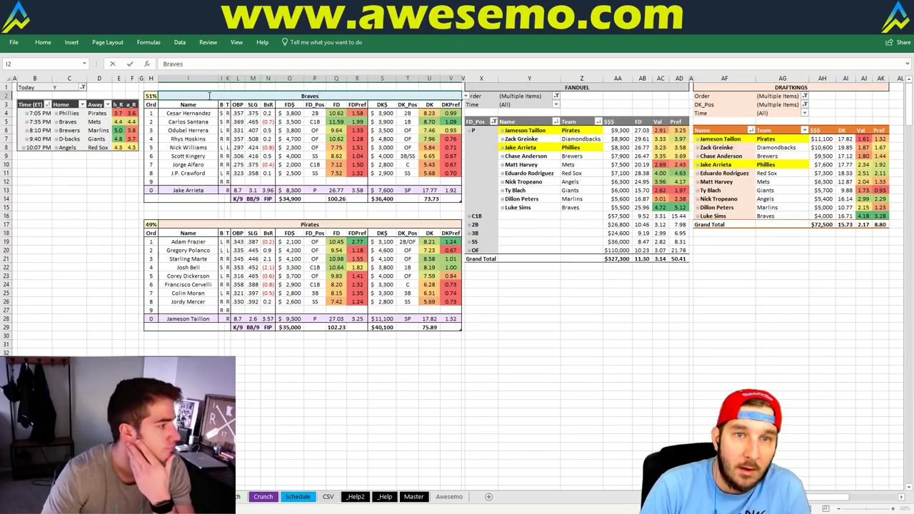
pyautogui.press('Return')
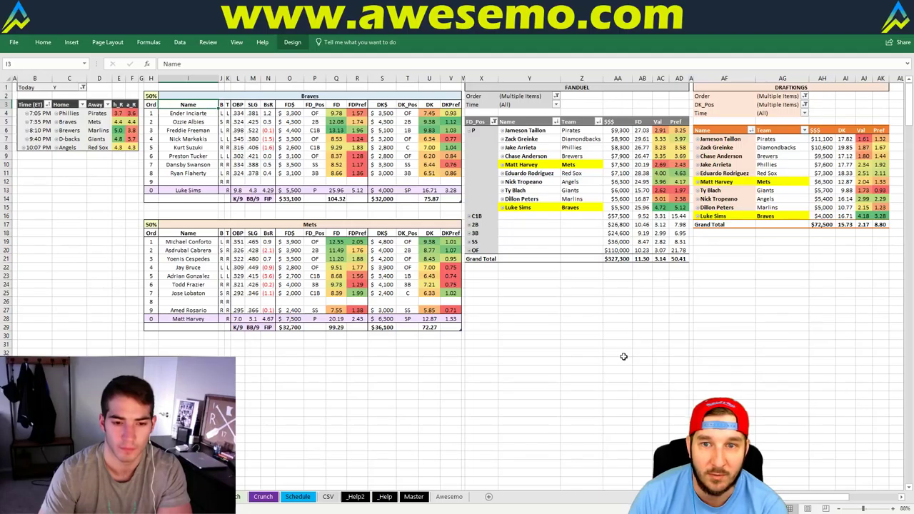
pyautogui.click(541, 326)
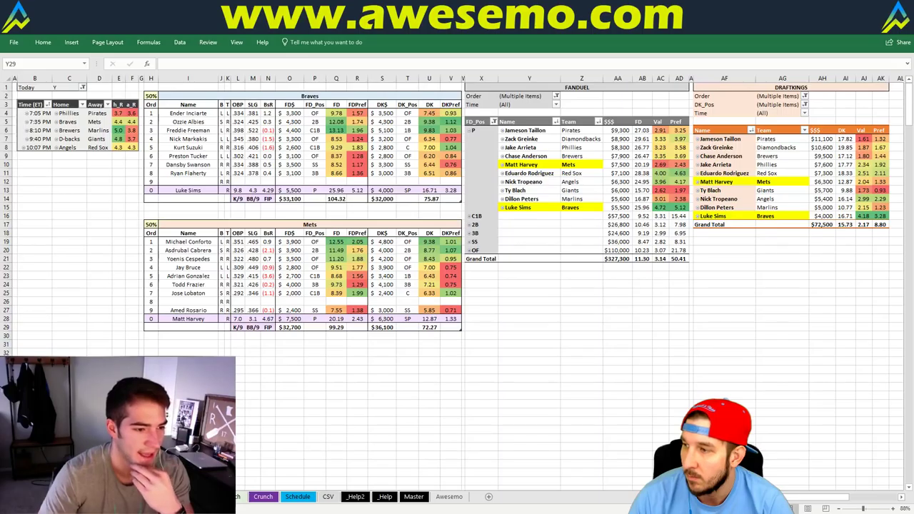
# - Switch to the browser, read the ESPN article about Freddie Freeman's left wrist injury, and return to the projections workbook
pyautogui.hotkey('alt', 'Tab')
pyautogui.moveTo(904, 38); pyautogui.dragTo(329, 34)
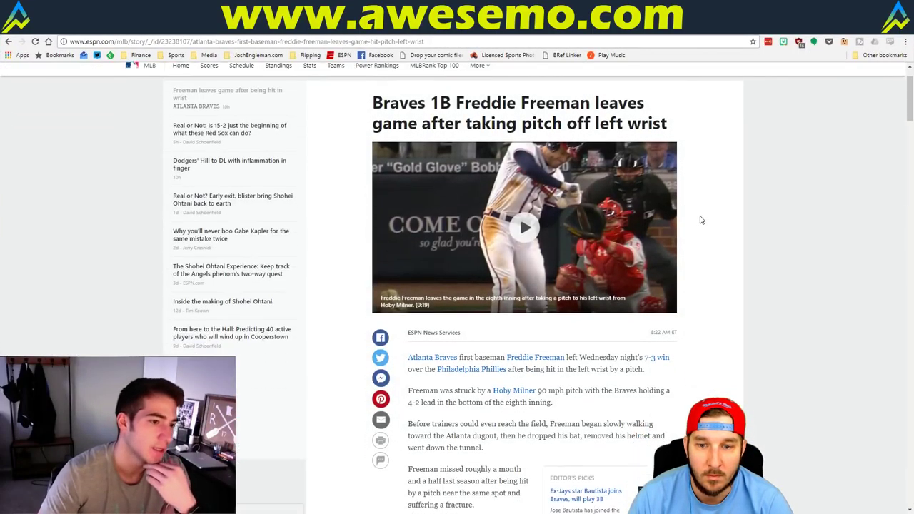
pyautogui.scroll(-3, 729, 215)
pyautogui.scroll(-1, 763, 209)
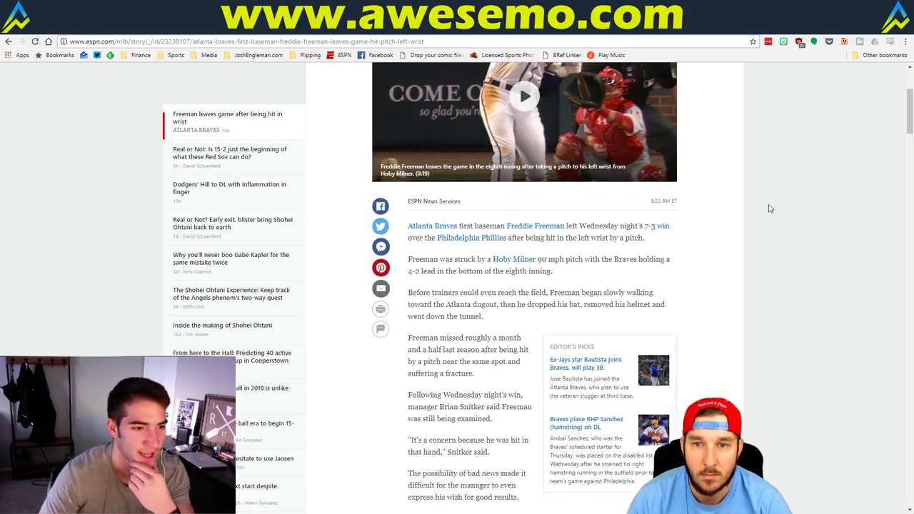
pyautogui.scroll(4, 769, 208)
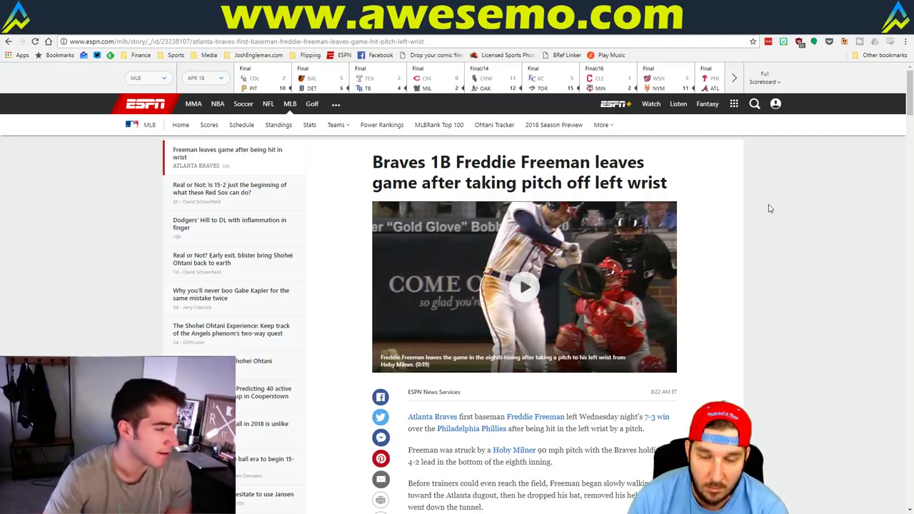
pyautogui.scroll(-2, 770, 208)
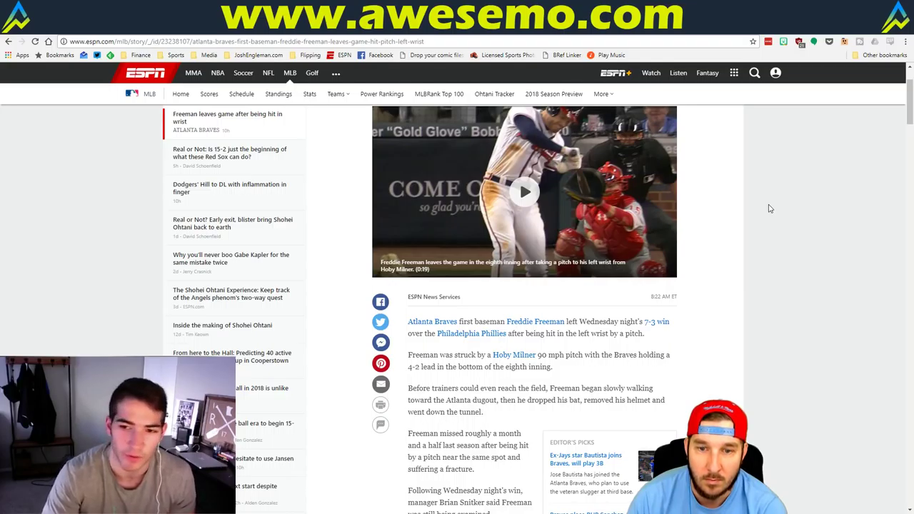
pyautogui.scroll(-1, 770, 208)
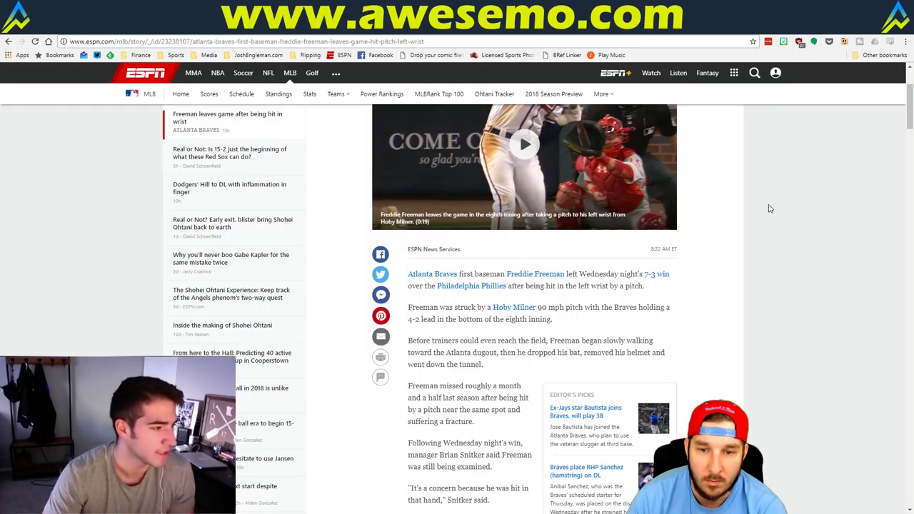
pyautogui.scroll(-1, 769, 208)
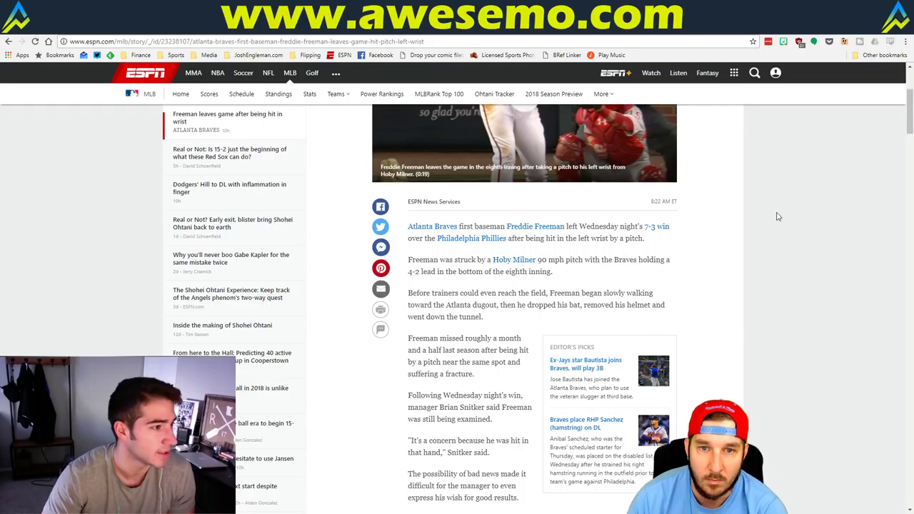
pyautogui.scroll(3, 777, 218)
pyautogui.scroll(1, 778, 218)
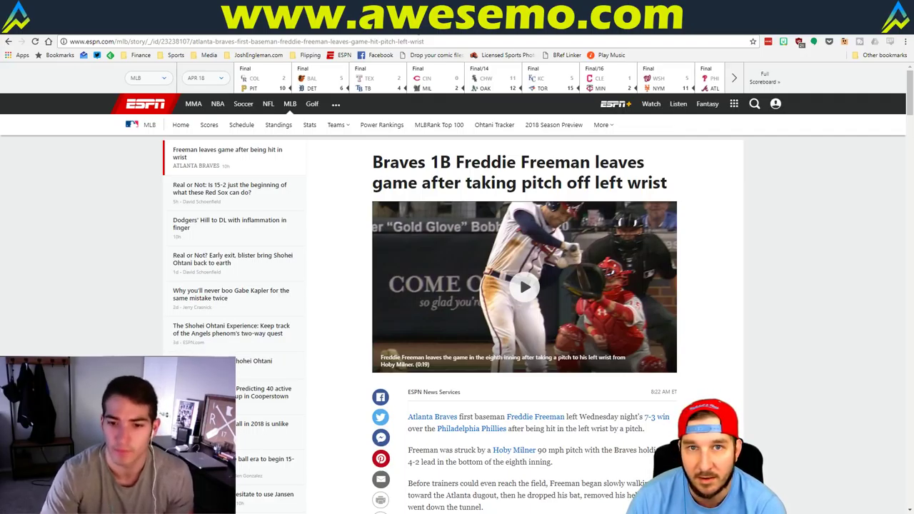
pyautogui.hotkey('alt', 'Tab')
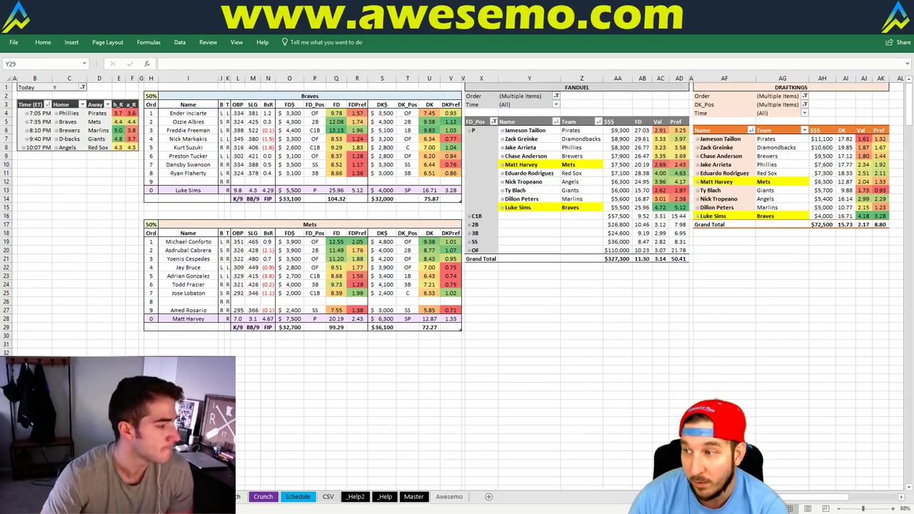
pyautogui.click(564, 273)
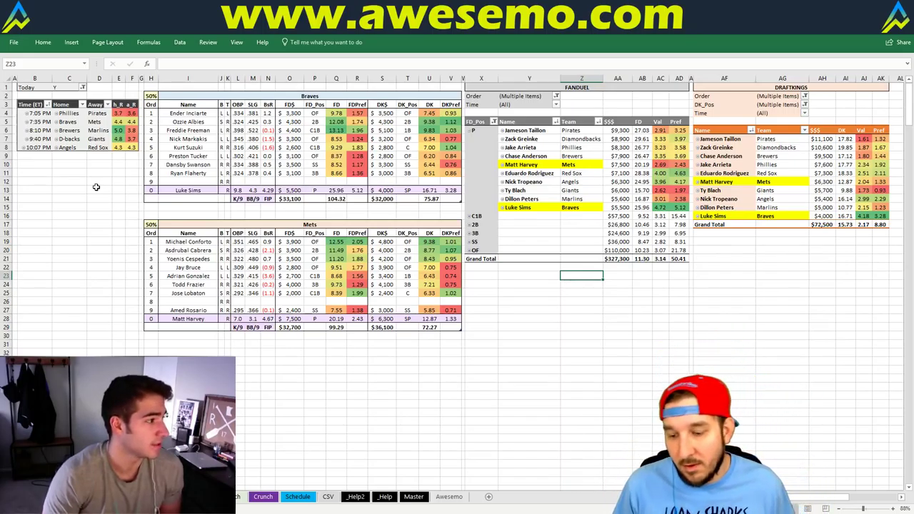
pyautogui.click(40, 189)
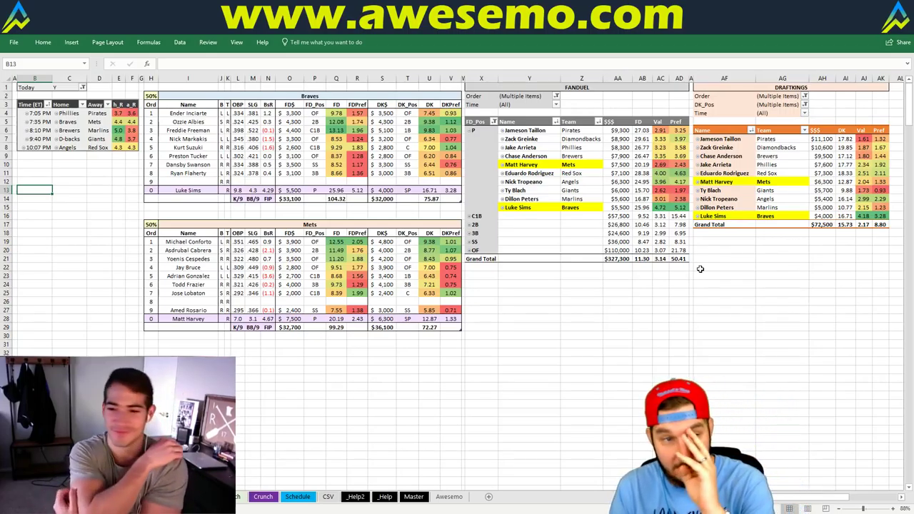
# - Change the upper lineup table's team heading to Brewers to load the Brewers–Marlins matchup
pyautogui.click(330, 96)
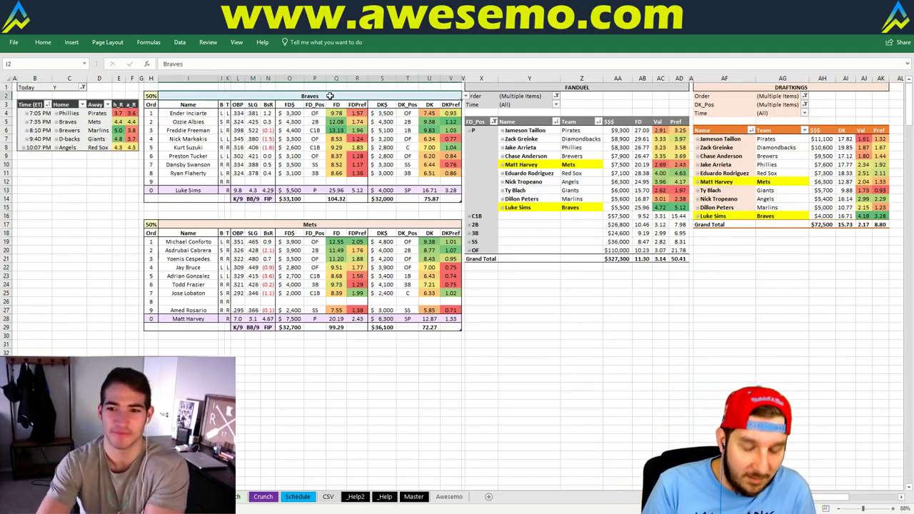
pyautogui.write('Brewers')
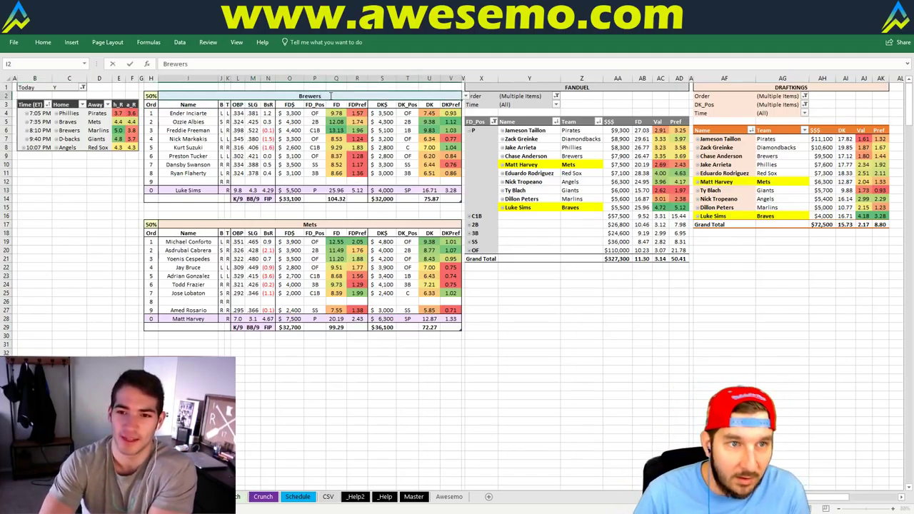
pyautogui.press('Return')
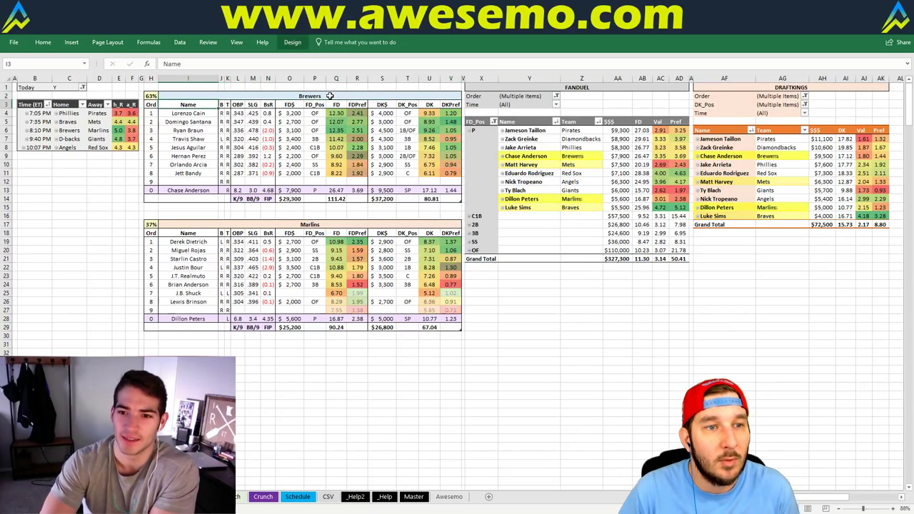
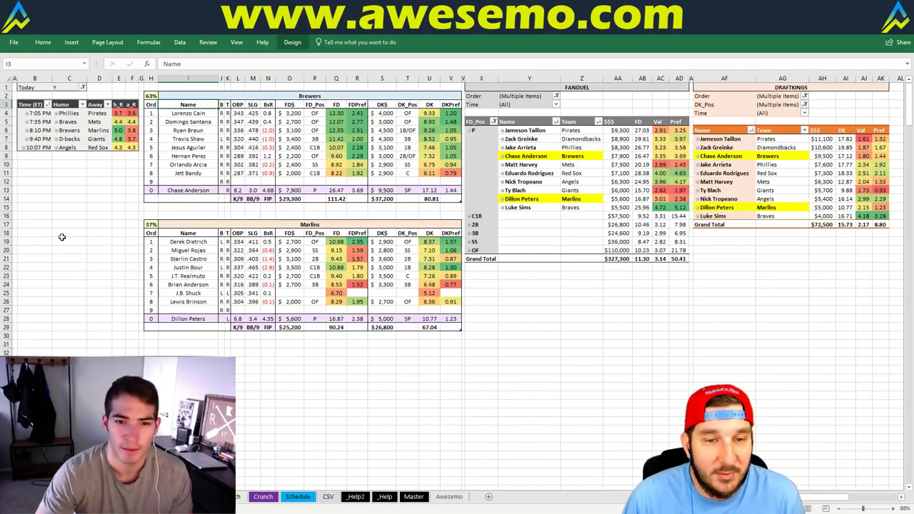
pyautogui.click(99, 190)
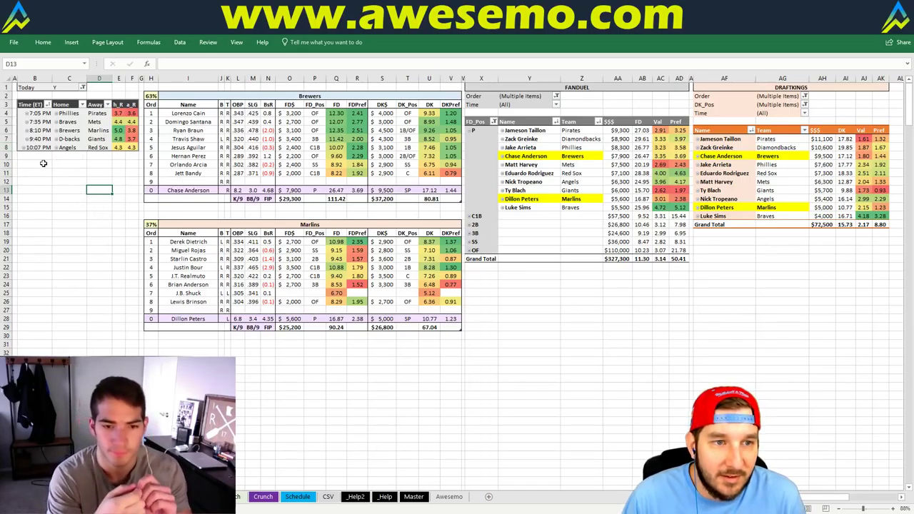
# - Replace the upper lineup table's team heading with Diamondbacks to load the Diamondbacks–Giants matchup
pyautogui.click(250, 95)
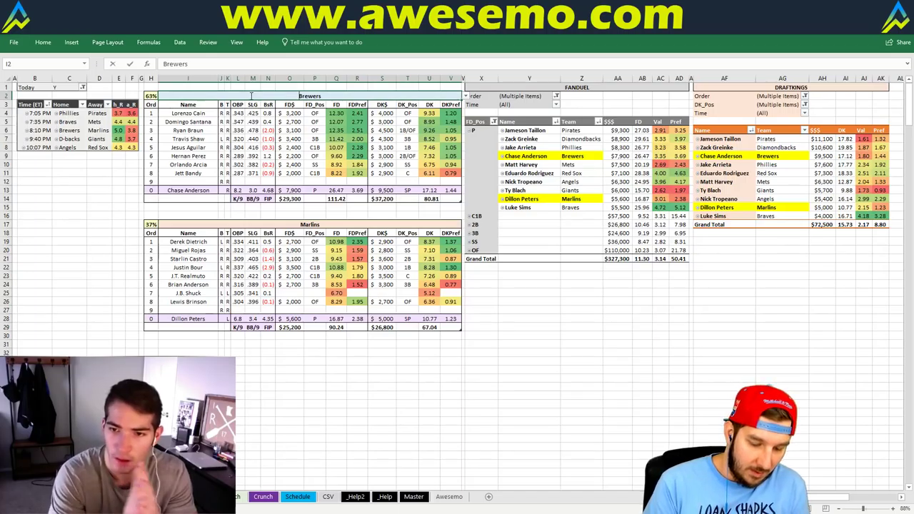
pyautogui.write('Diamondbacks')
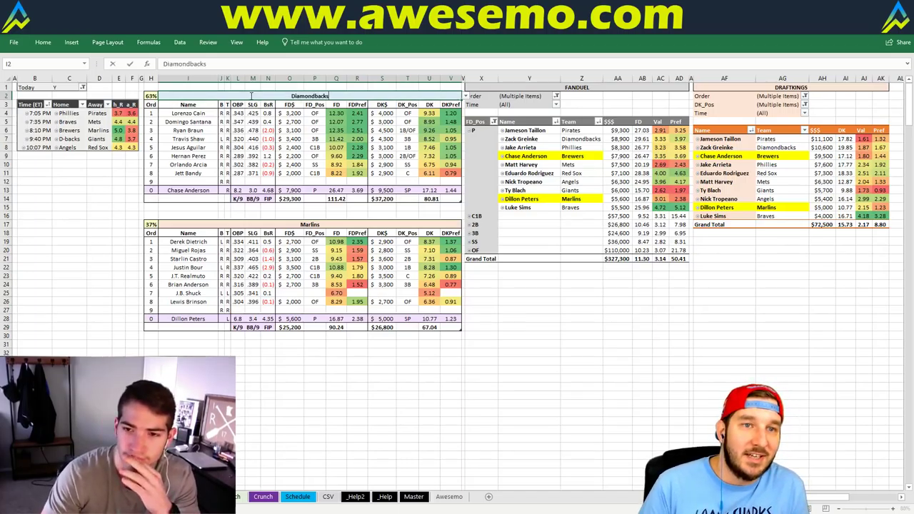
pyautogui.press('Return')
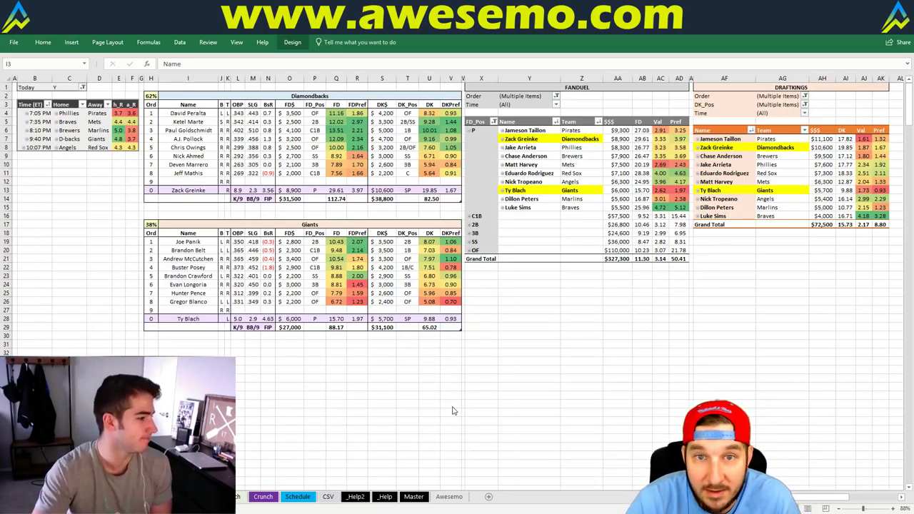
# - Enter Angels as the upper lineup table's team heading to load the Angels–Red Sox matchup
pyautogui.click(314, 95)
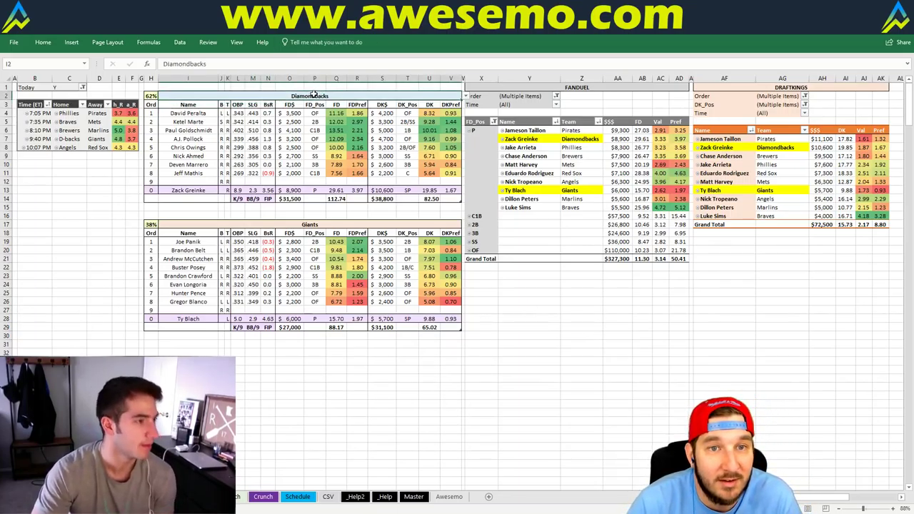
pyautogui.write('Angels')
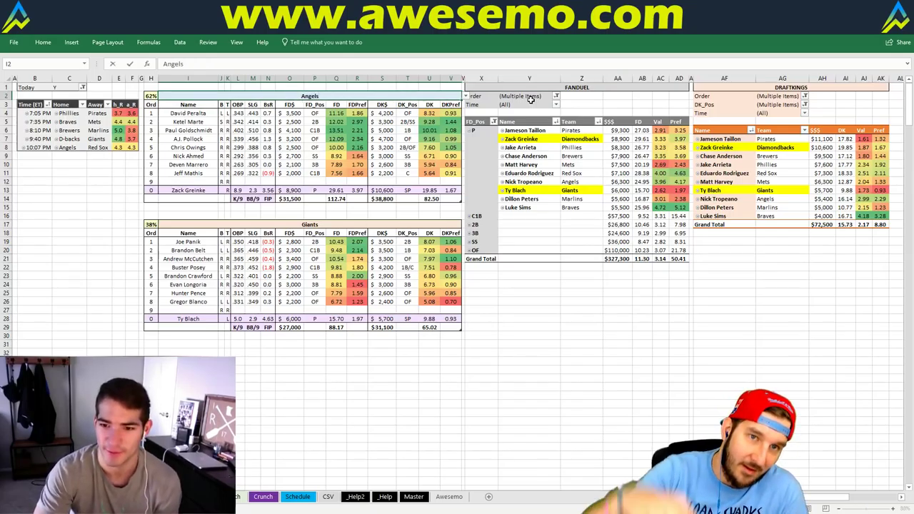
pyautogui.press('Return')
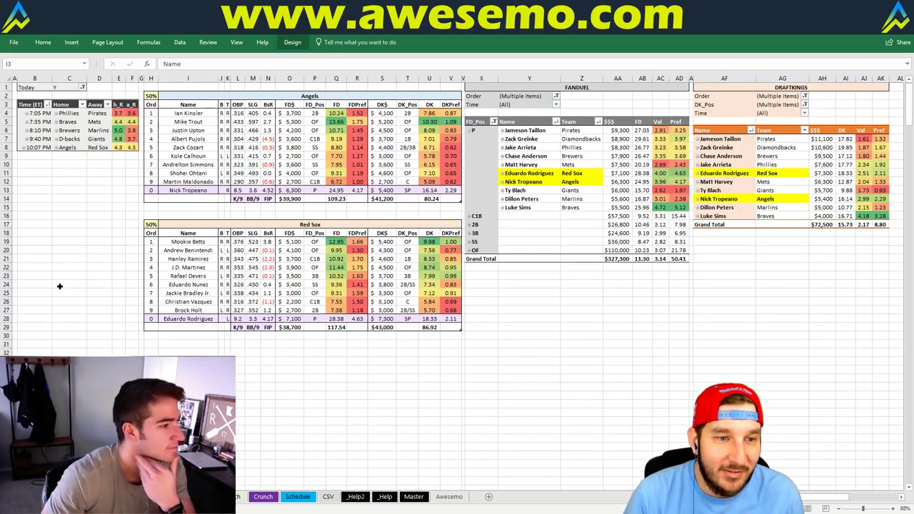
pyautogui.click(68, 217)
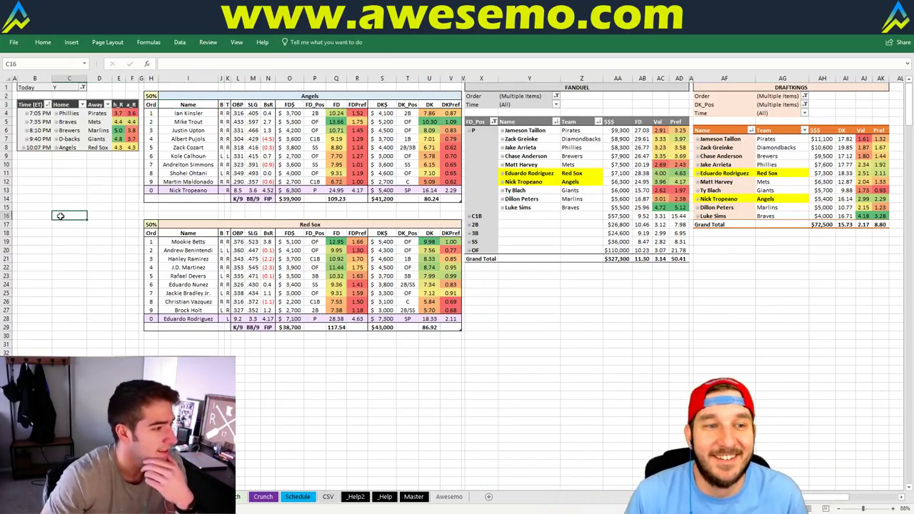
pyautogui.click(92, 200)
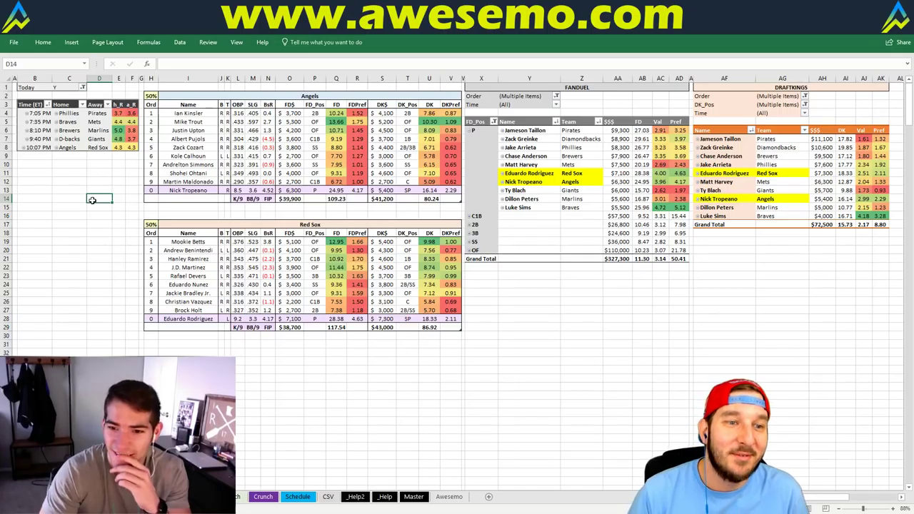
pyautogui.click(99, 187)
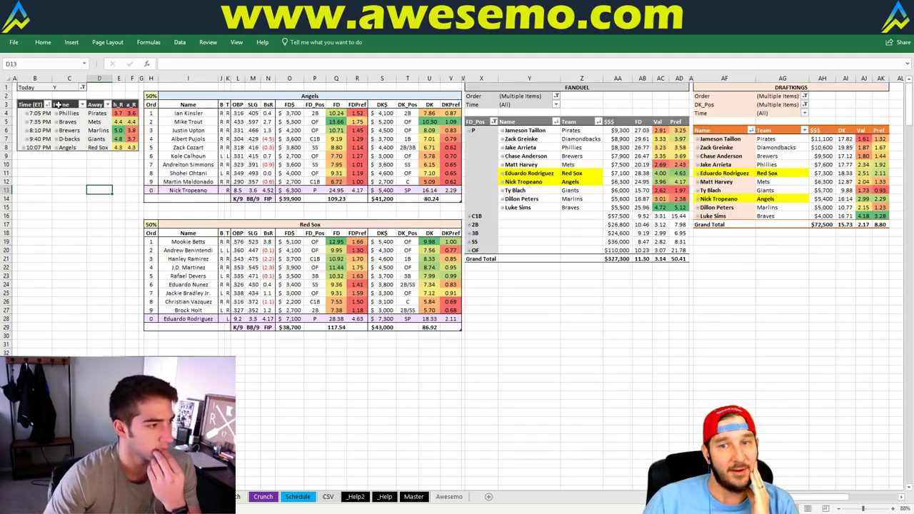
pyautogui.click(72, 163)
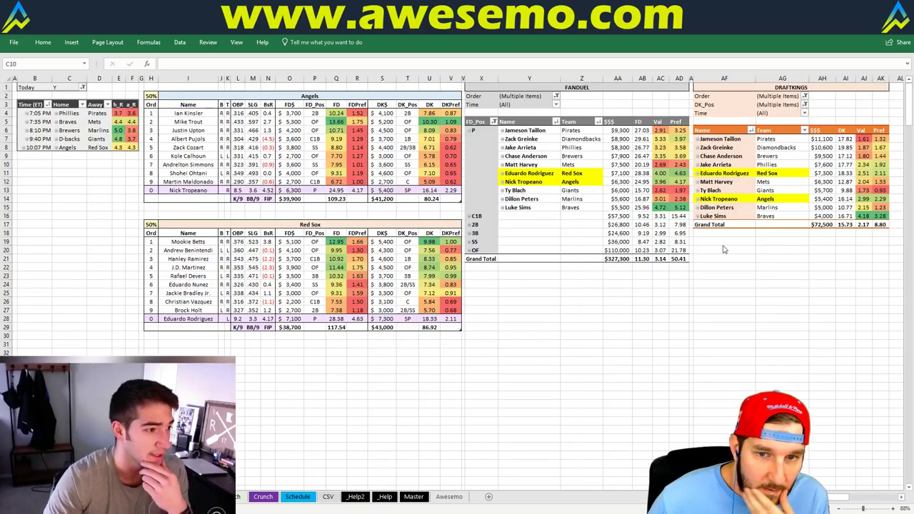
# - Switch to FantasyCruncher in the browser and close the Crunch_1 and Crunch_2 lineup sets
pyautogui.hotkey('alt', 'Tab')
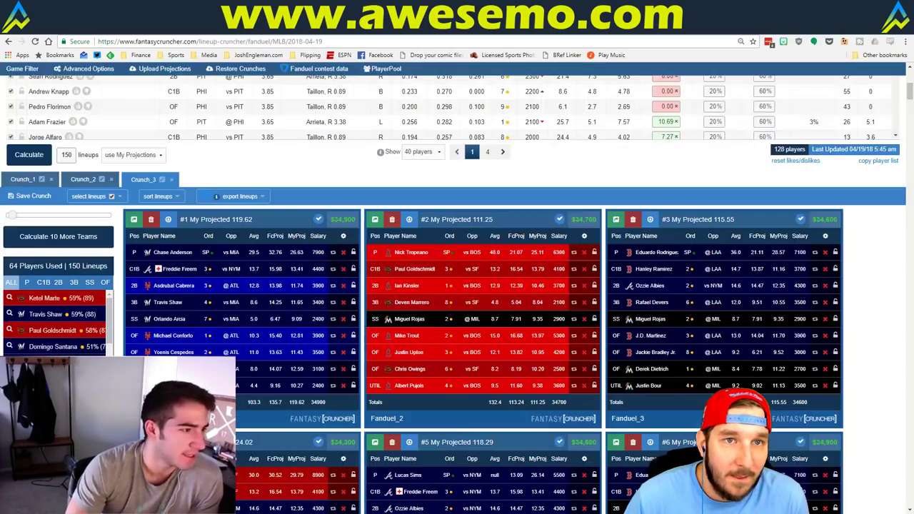
pyautogui.click(51, 179)
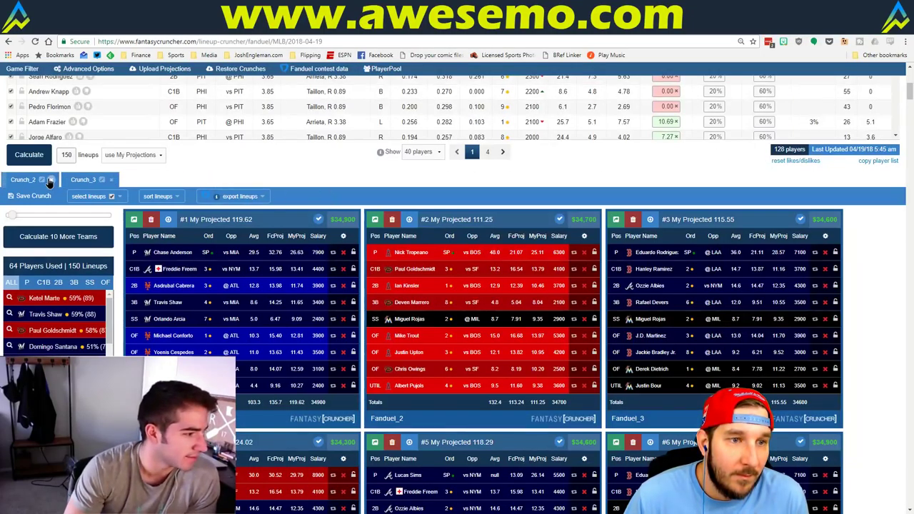
pyautogui.click(51, 179)
# - Look through the Crunch_3 list of used players and their exposure percentages across all positions
pyautogui.scroll(-1, 212, 167)
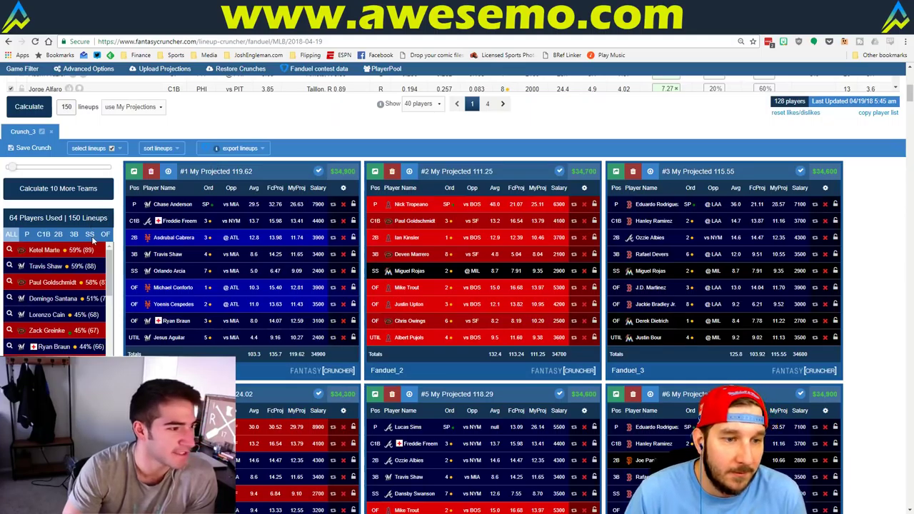
pyautogui.scroll(-1, 100, 243)
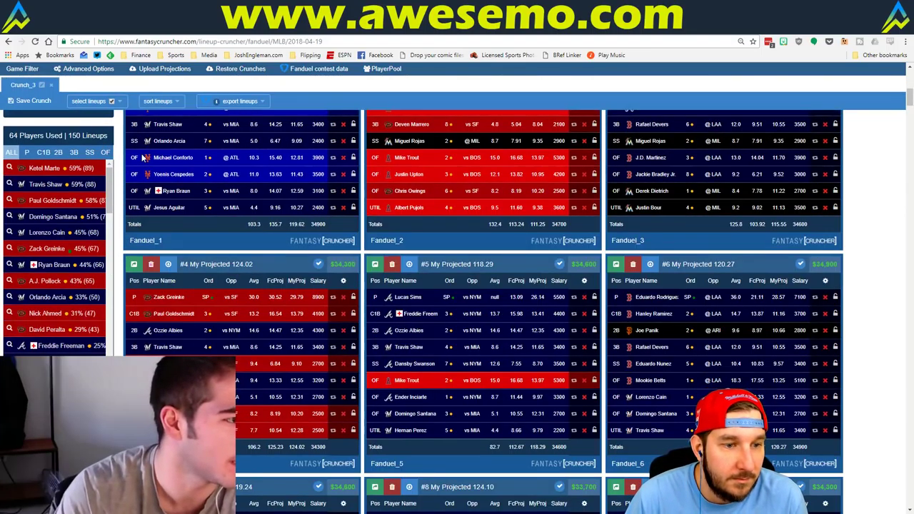
pyautogui.scroll(-3, 113, 196)
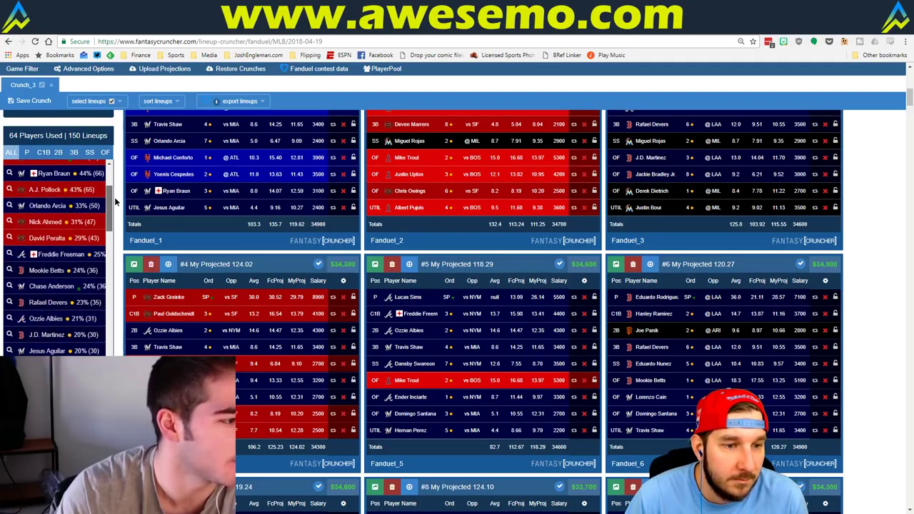
pyautogui.scroll(-1, 114, 197)
pyautogui.scroll(4, 116, 204)
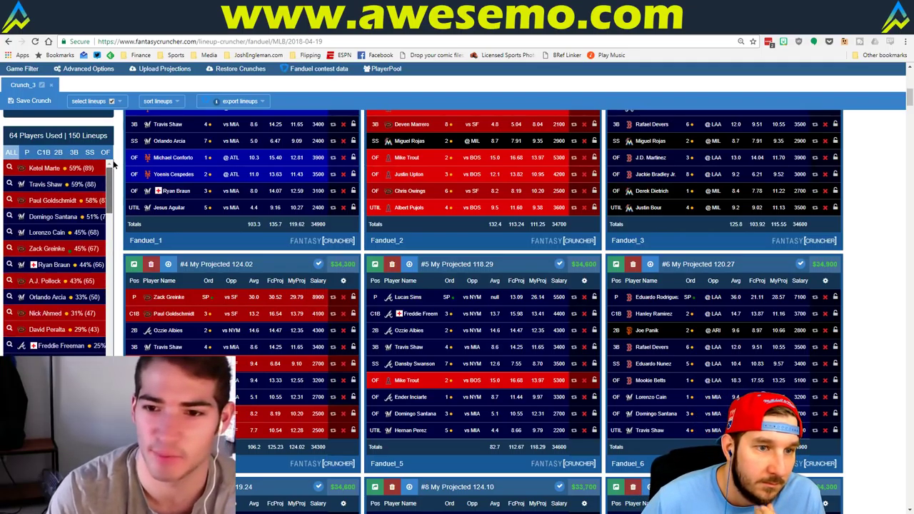
# - Filter the used-player list to pitchers and review their exposures across the 150 lineups
pyautogui.click(26, 153)
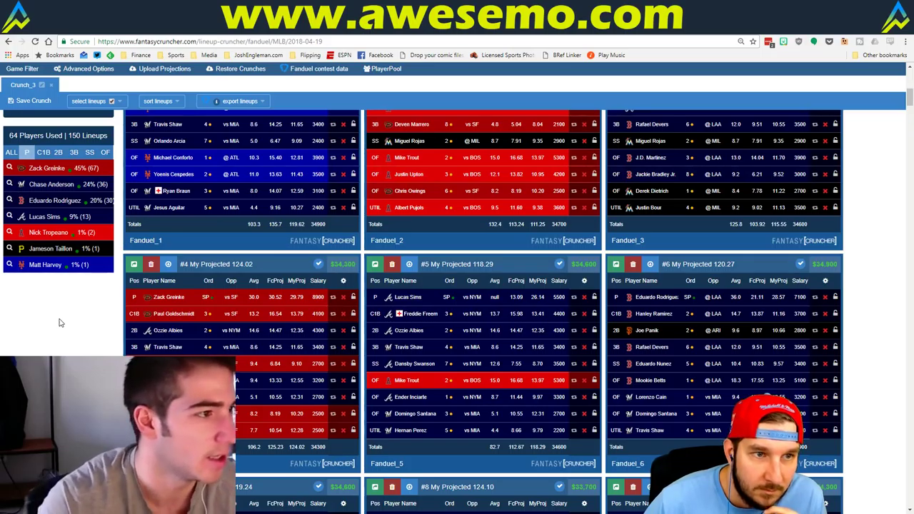
pyautogui.scroll(3, 60, 323)
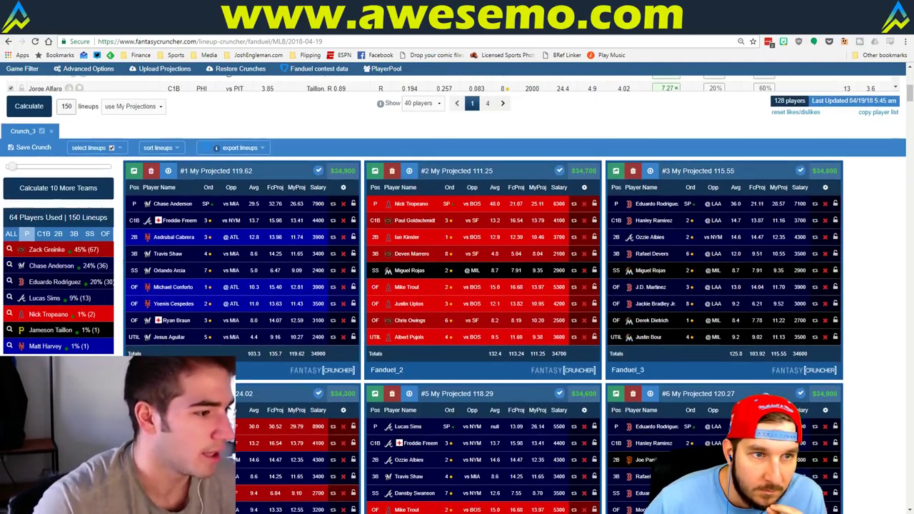
pyautogui.scroll(-2, 60, 322)
# - Switch to the projections workbook to consult the projections
pyautogui.hotkey('alt', 'Tab')
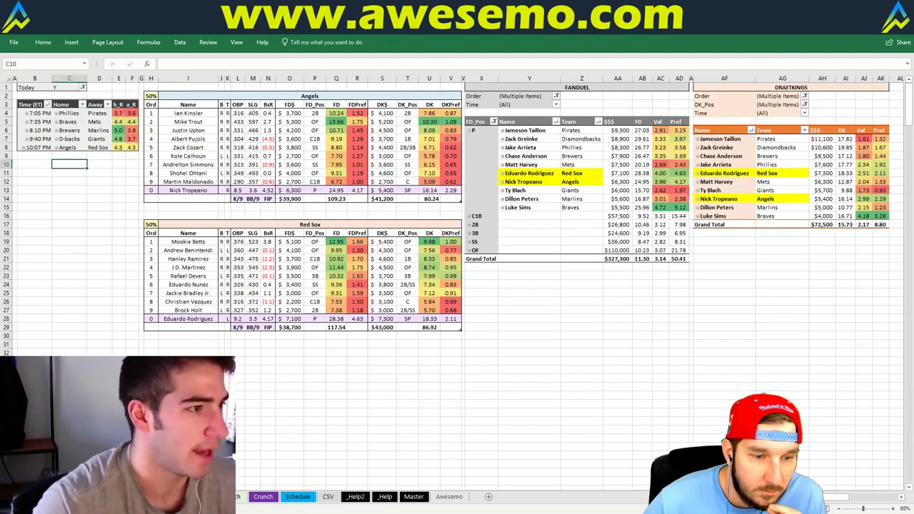
pyautogui.hotkey('ctrl', 'pagedown')
pyautogui.hotkey('ctrl', 'c')
# - Return to FantasyCruncher, list the used players for all positions again, and examine the mid-list exposures
pyautogui.hotkey('alt', 'Tab')
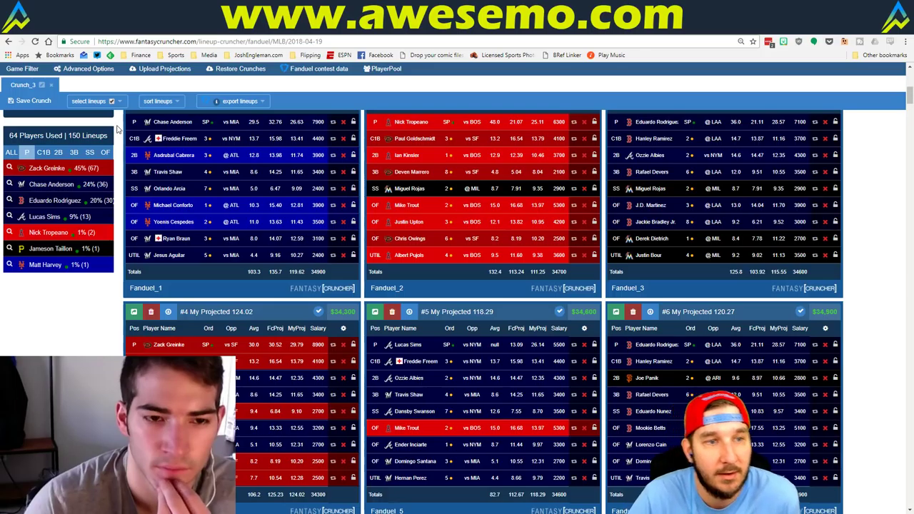
pyautogui.click(11, 152)
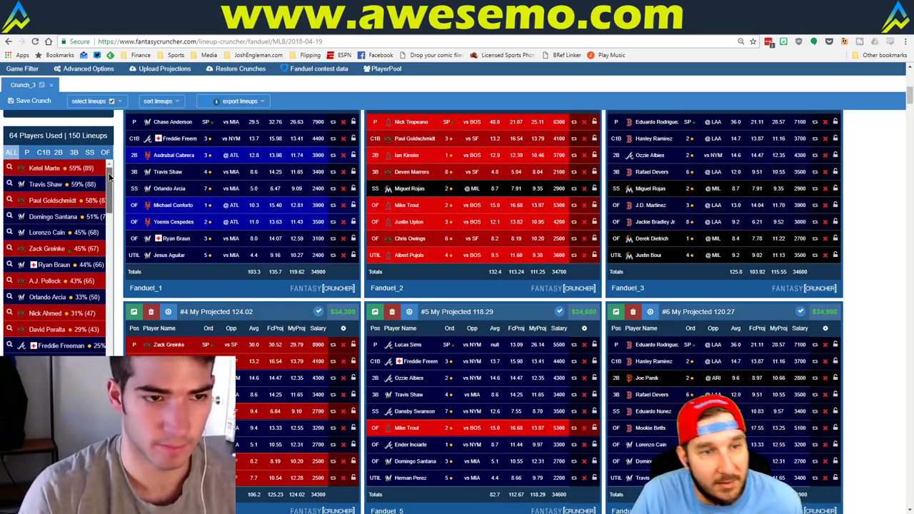
pyautogui.moveTo(110, 177); pyautogui.dragTo(109, 205)
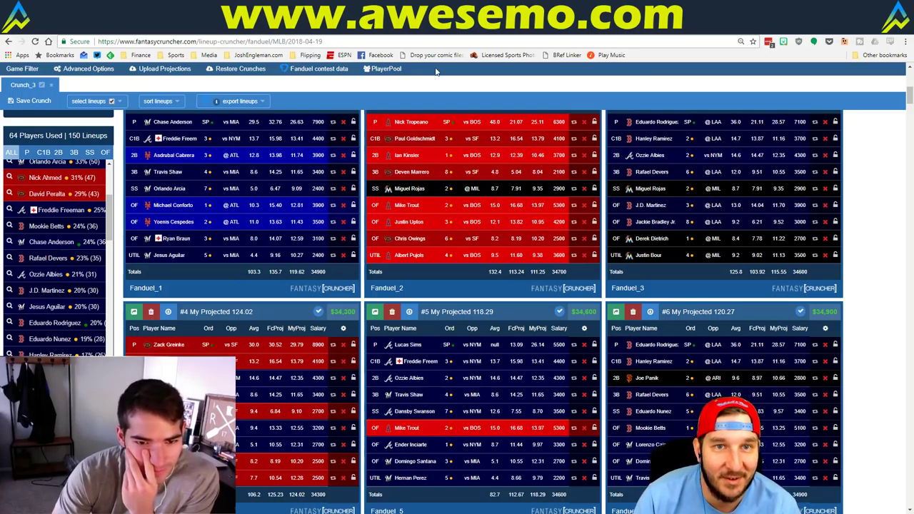
# - Load ESPN in a new browser tab and open the headline story "Red Sox just 7th in live ball era to begin 15-2"
pyautogui.hotkey('ctrl', 't')
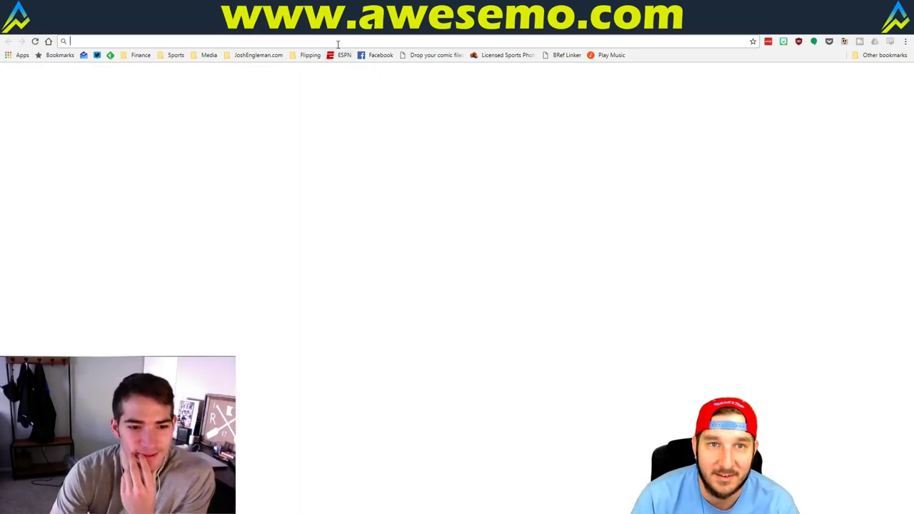
pyautogui.click(343, 55)
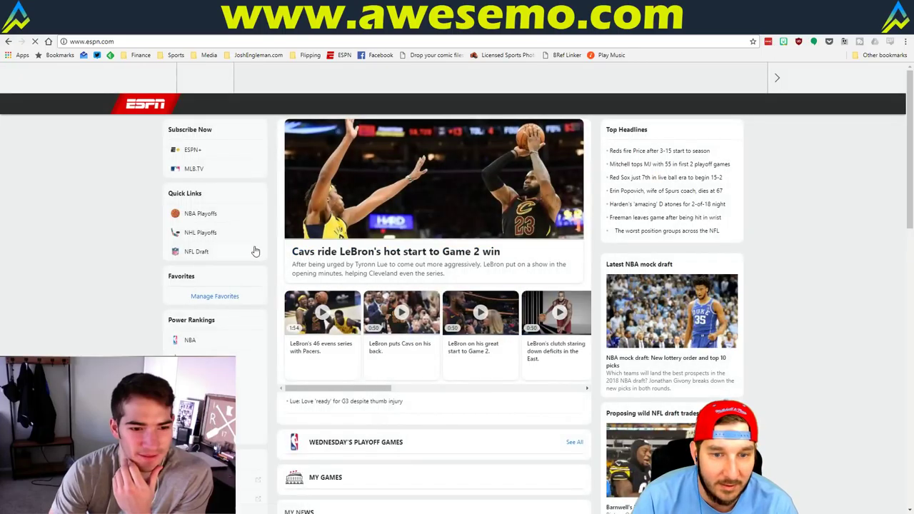
pyautogui.scroll(-8, 520, 250)
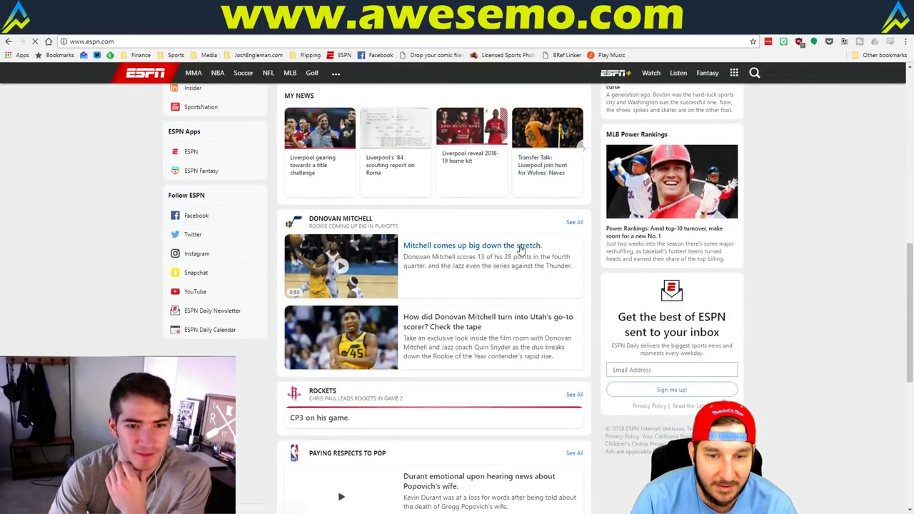
pyautogui.scroll(8, 529, 257)
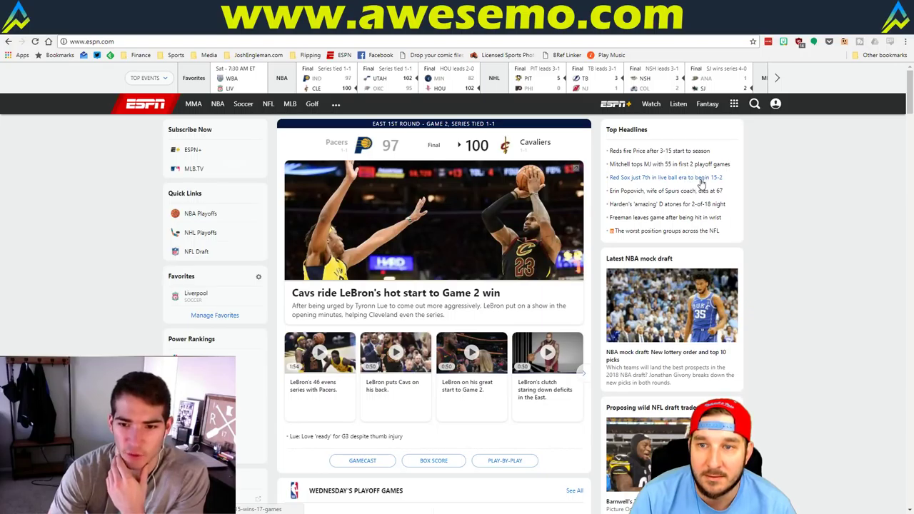
pyautogui.click(701, 180)
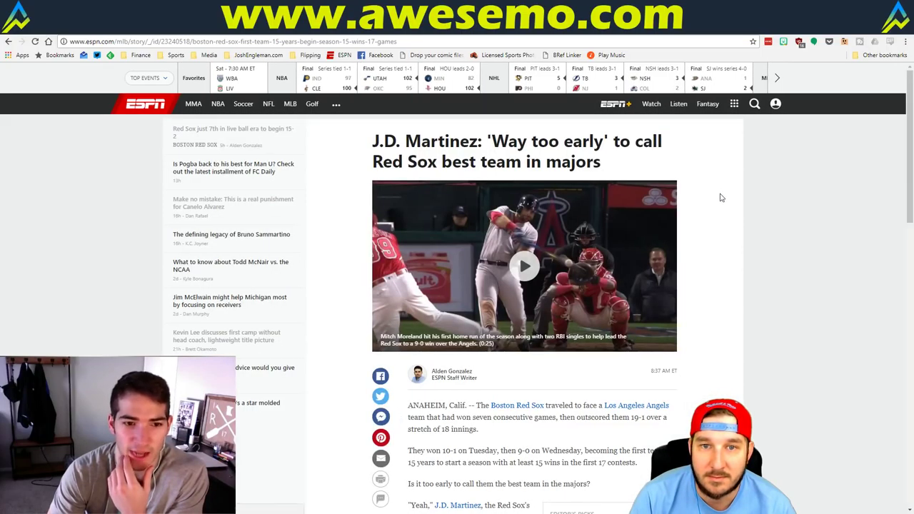
# - Read the ESPN article on the Red Sox's start to the season, covering their recent games against the Angels
pyautogui.scroll(-2, 718, 198)
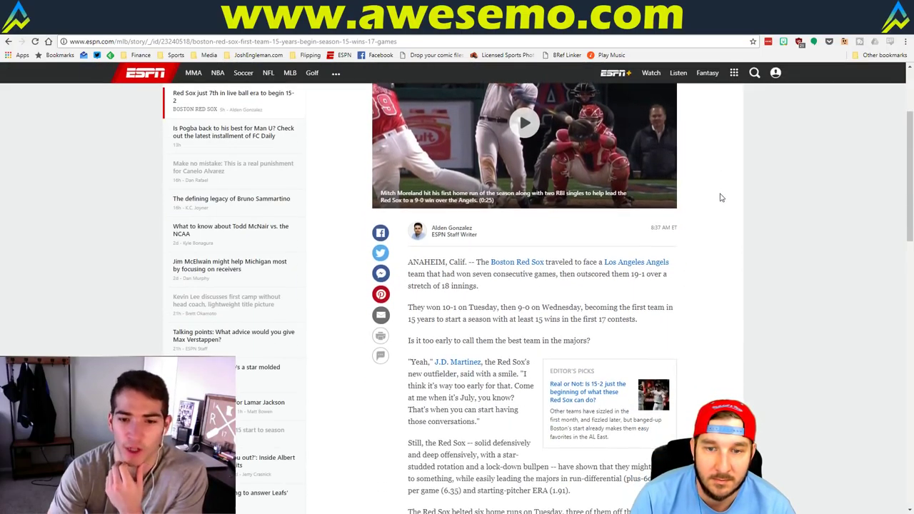
pyautogui.scroll(-1, 721, 198)
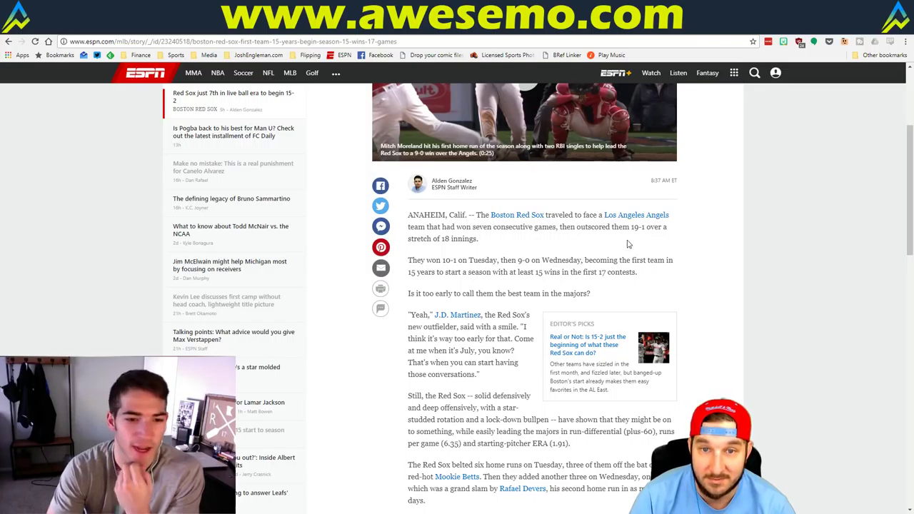
pyautogui.scroll(3, 686, 266)
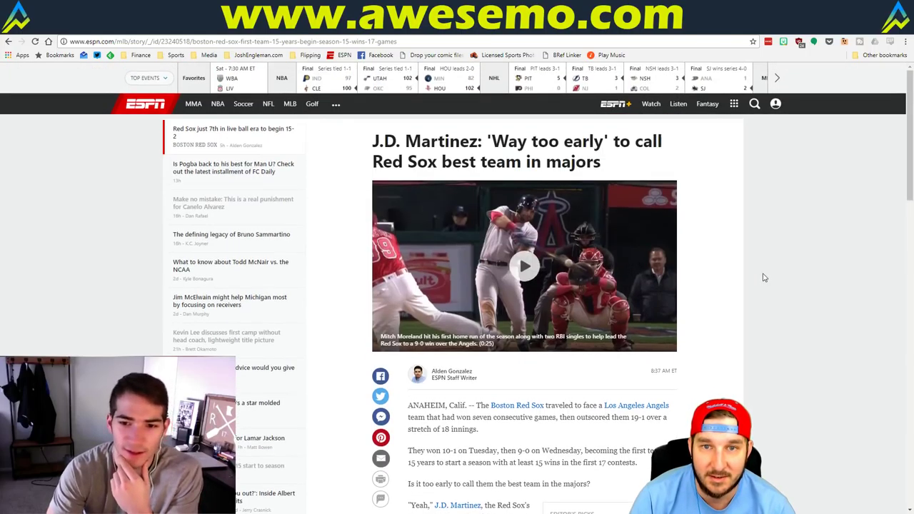
pyautogui.scroll(-2, 795, 274)
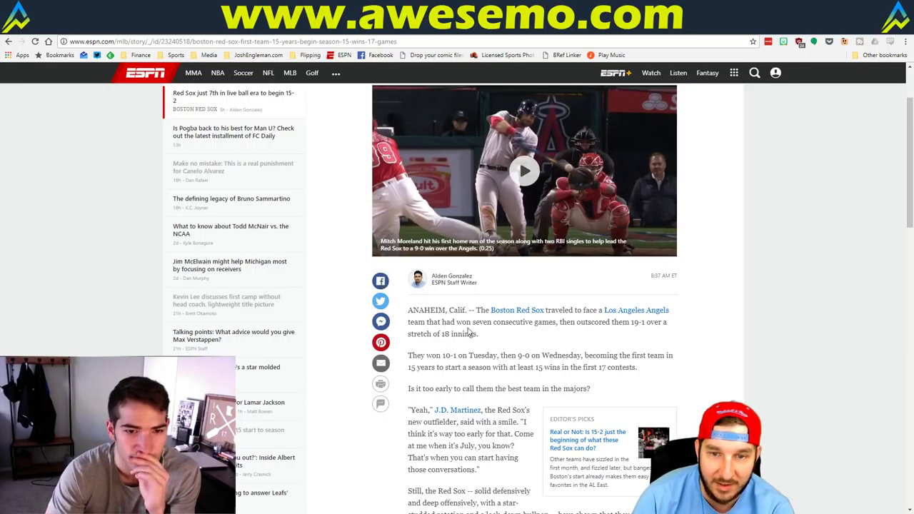
pyautogui.scroll(-3, 666, 321)
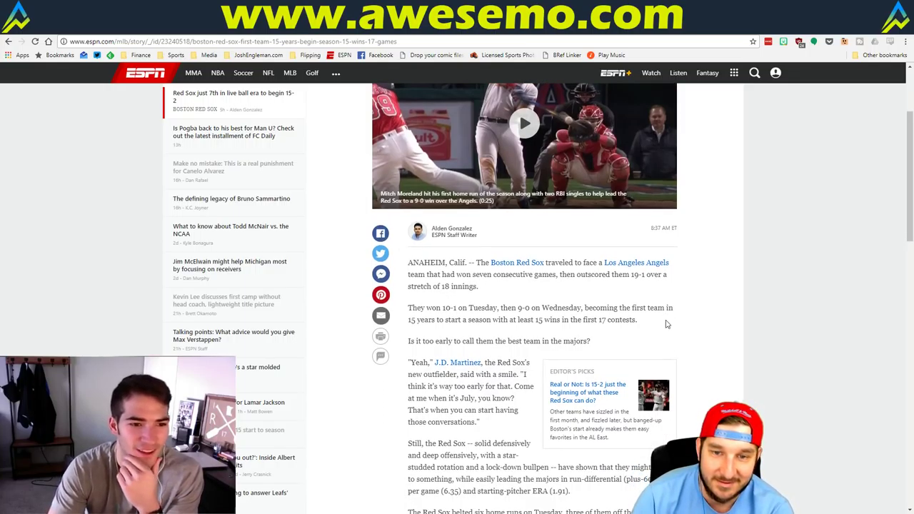
pyautogui.scroll(-3, 666, 323)
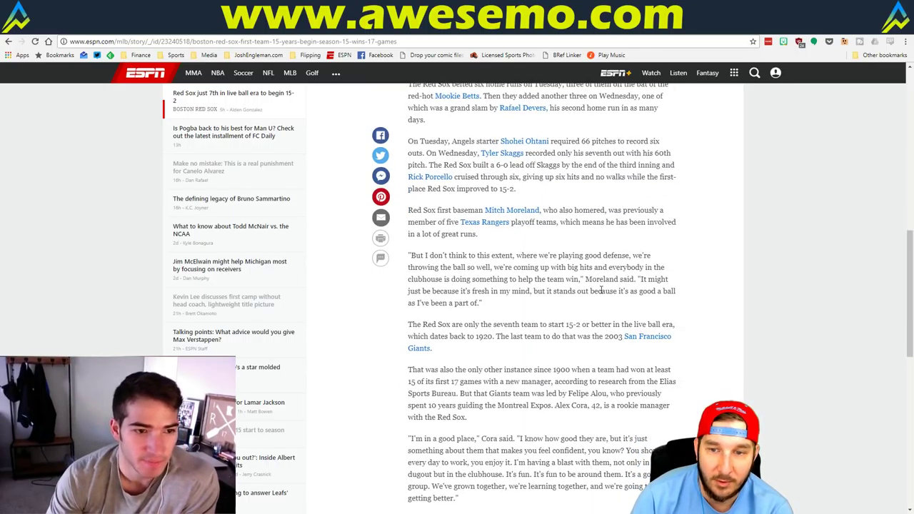
pyautogui.scroll(-3, 639, 289)
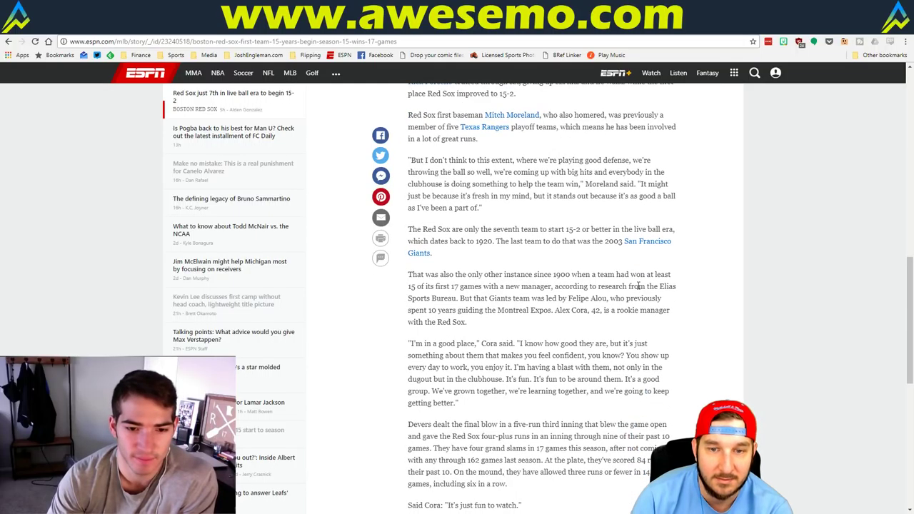
pyautogui.scroll(15, 576, 290)
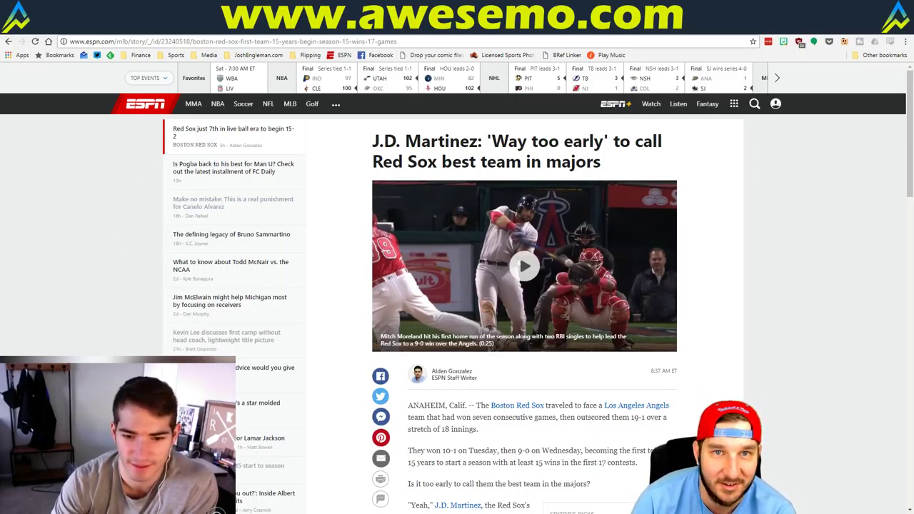
# - Go back to the FantasyCruncher tab and review the hitters' exposures in the used-player list, including the Red Sox bats
pyautogui.click(427, 39)
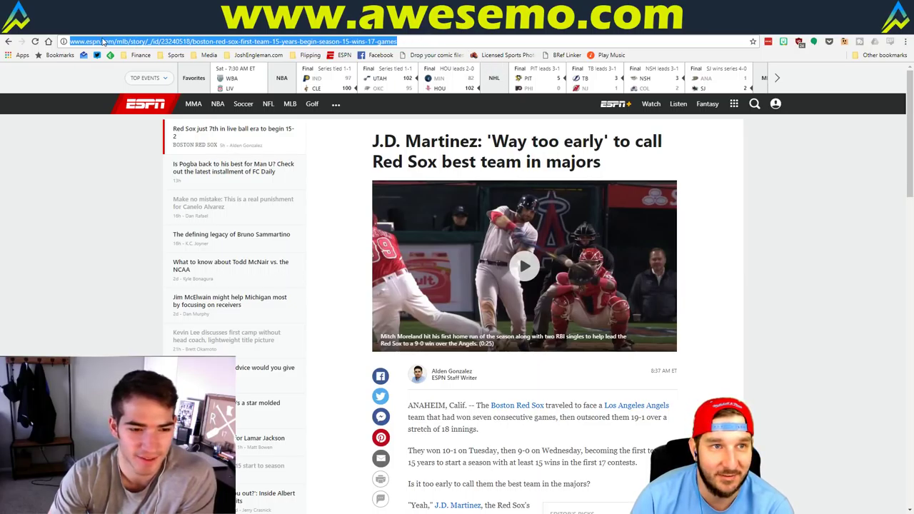
pyautogui.click(296, 14)
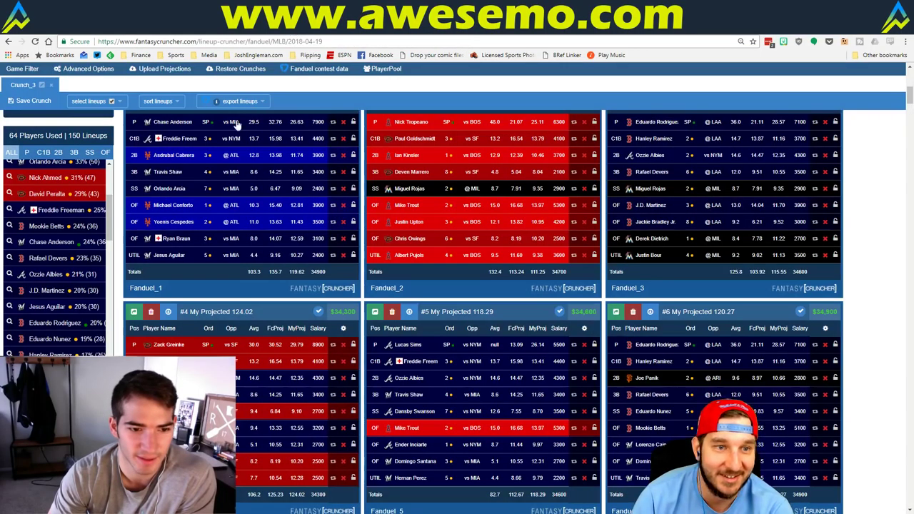
pyautogui.scroll(3, 111, 189)
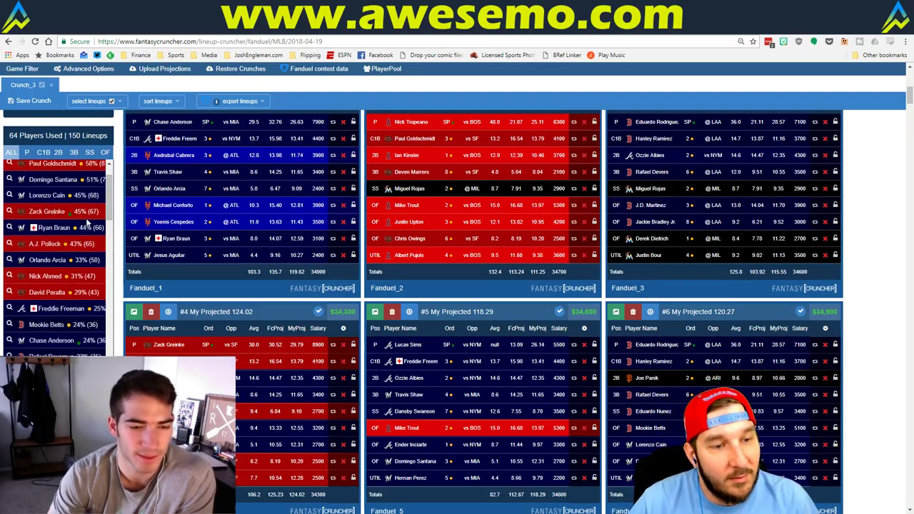
pyautogui.scroll(-2, 83, 227)
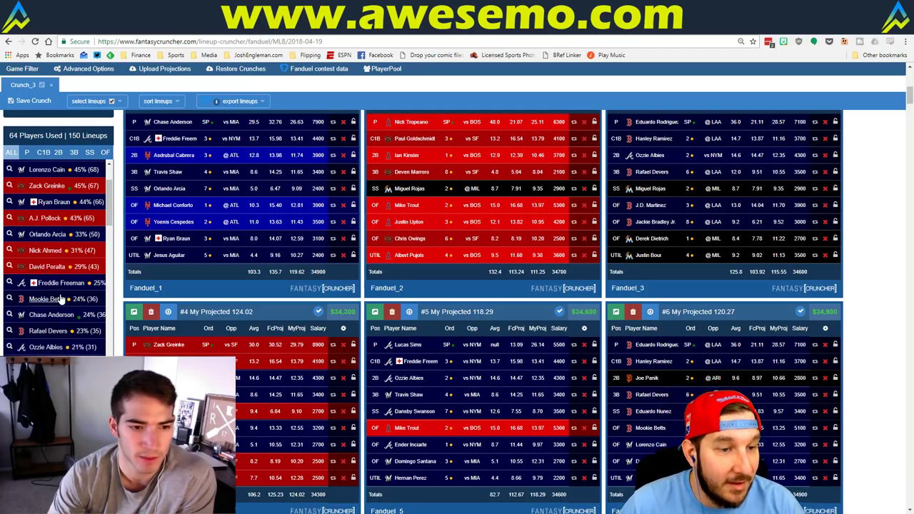
pyautogui.moveTo(111, 180); pyautogui.dragTo(108, 207)
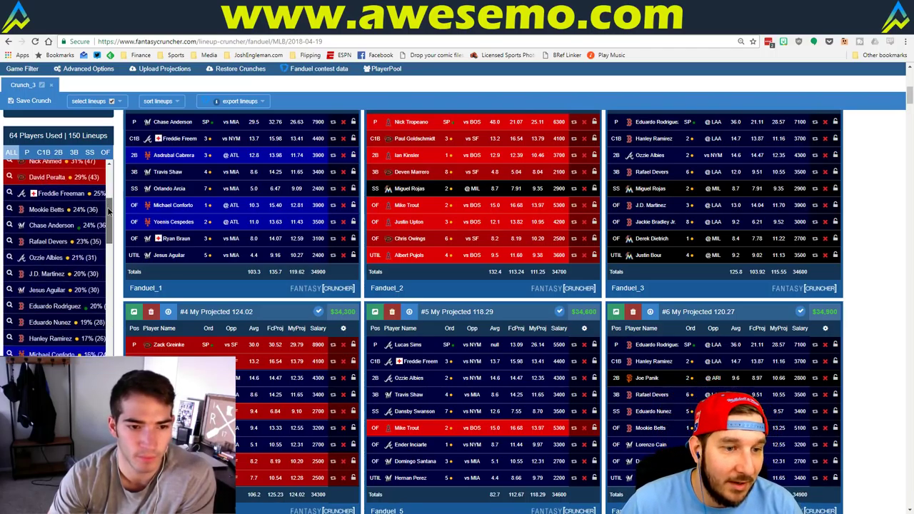
pyautogui.scroll(3, 106, 181)
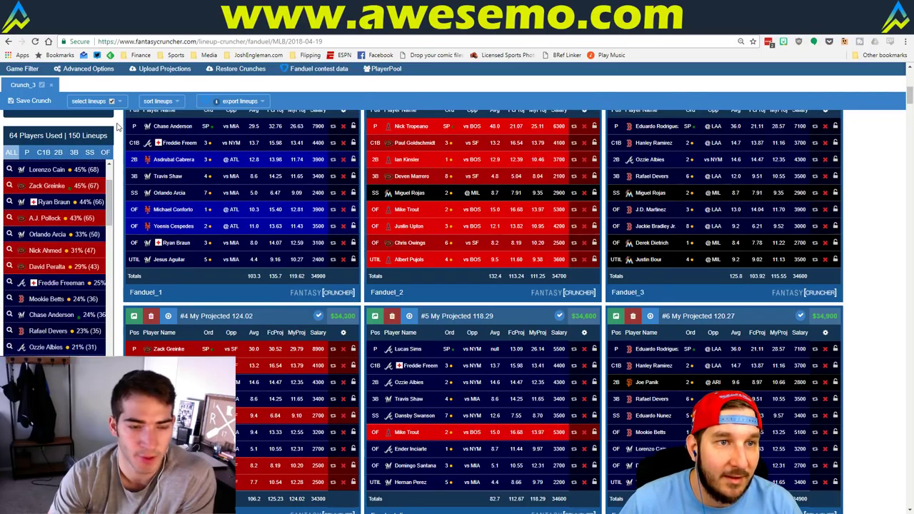
# - Load the DraftKings MLB lineup cruncher in place of the FanDuel one
pyautogui.scroll(10, 116, 122)
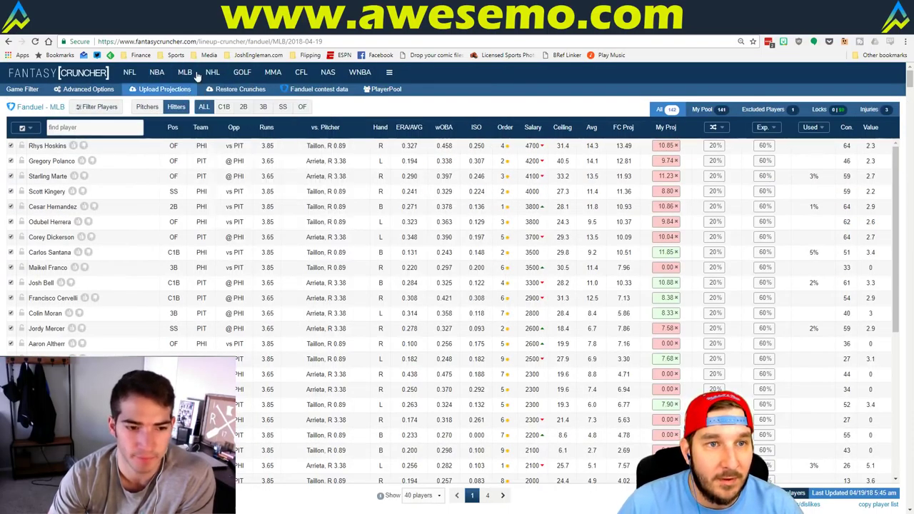
pyautogui.moveTo(181, 74)
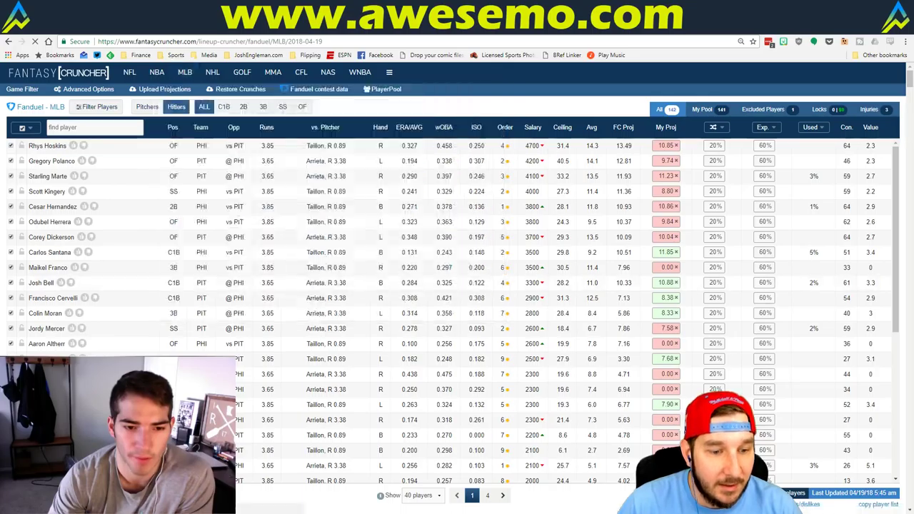
# - Switch to the Excel projections workbook, place the DK column ahead of FD in the pivot table, and copy the player projection list
pyautogui.hotkey('alt', 'Tab')
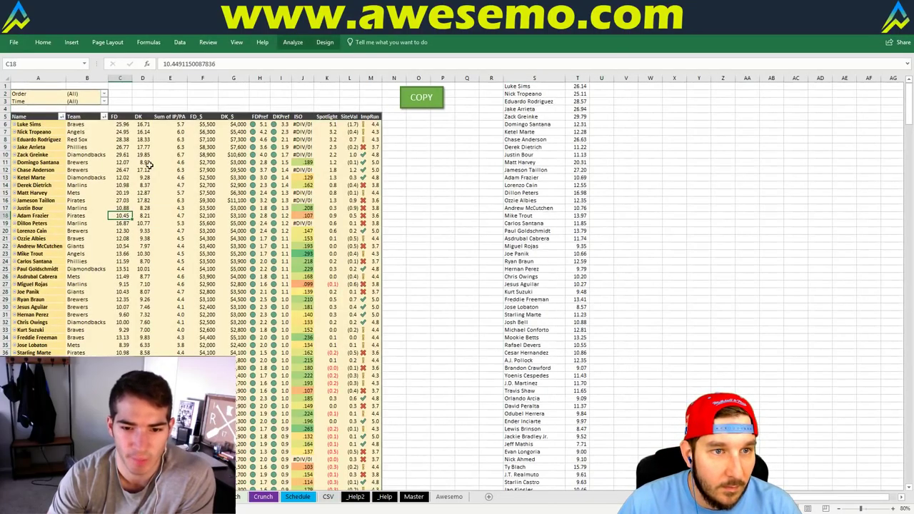
pyautogui.click(142, 117)
pyautogui.moveTo(134, 118); pyautogui.dragTo(106, 120)
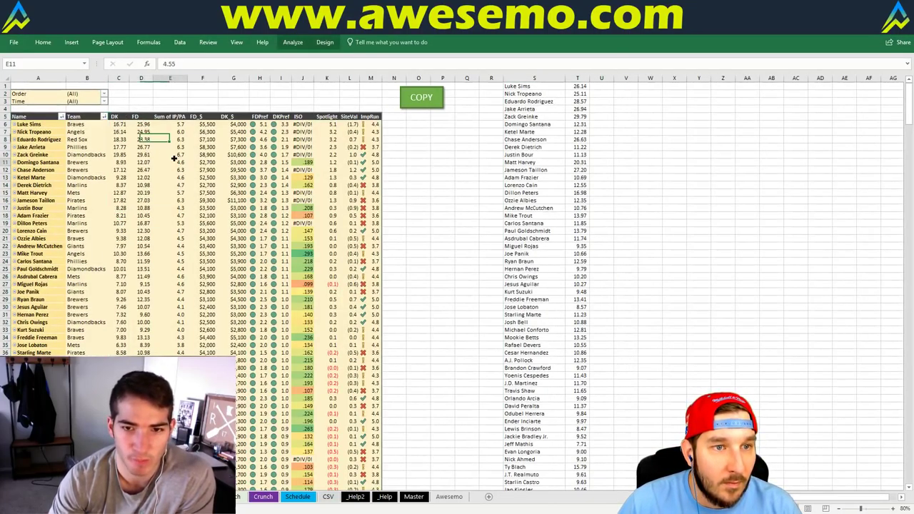
pyautogui.rightClick(175, 157)
pyautogui.click(194, 199)
pyautogui.click(419, 193)
pyautogui.click(430, 101)
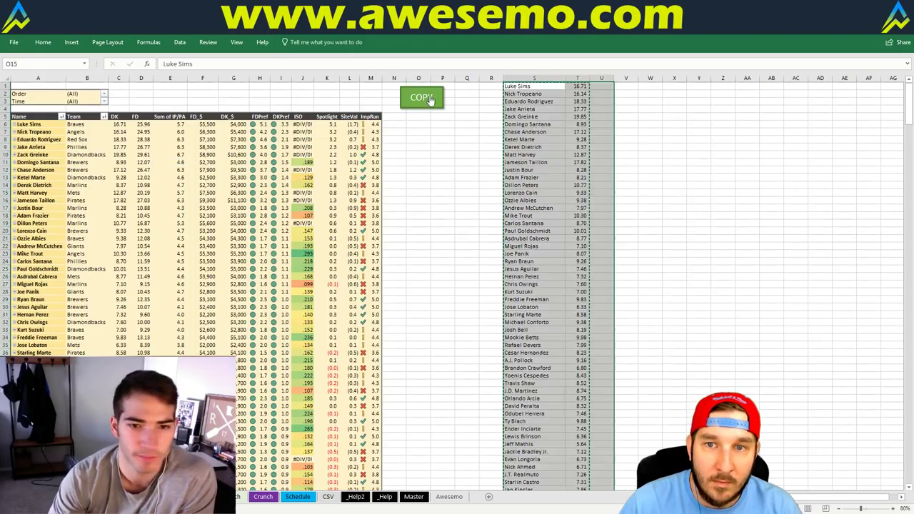
# - Return to FantasyCruncher, paste the copied projections into the DraftKings upload table, and upload them
pyautogui.hotkey('alt', 'Tab')
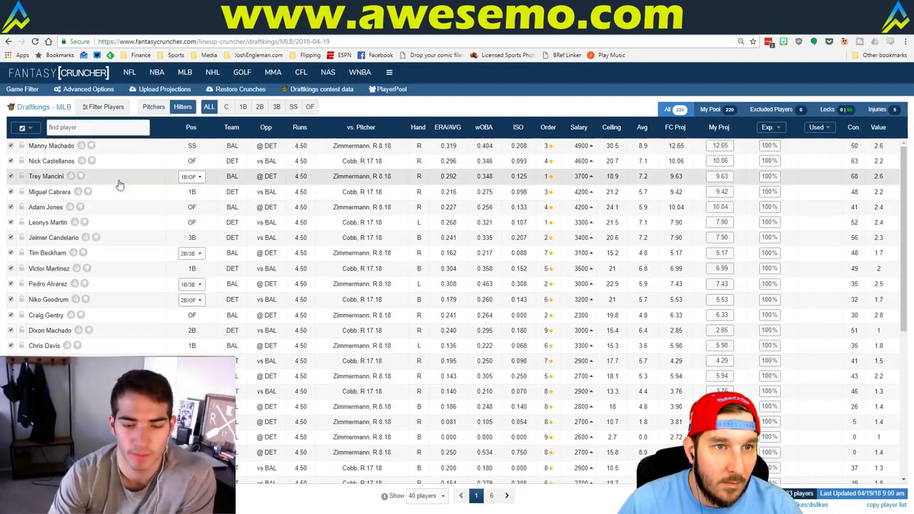
pyautogui.click(170, 96)
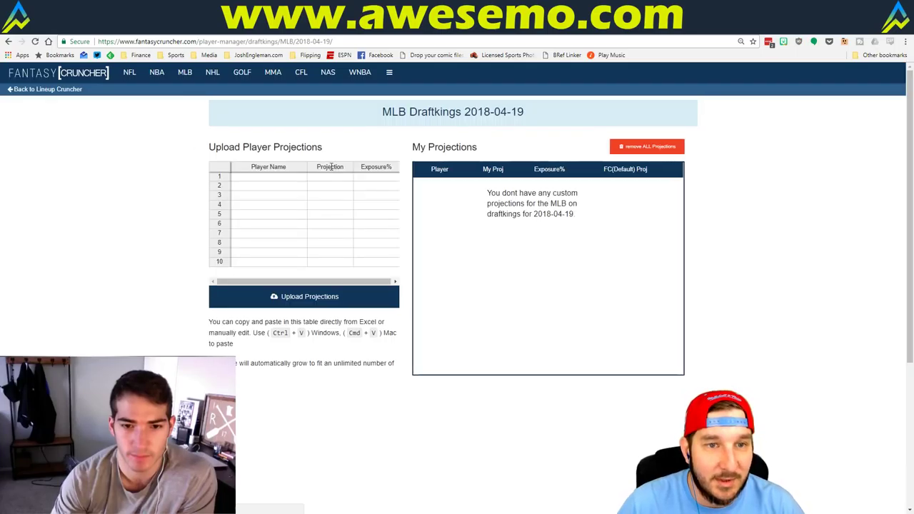
pyautogui.click(288, 176)
pyautogui.hotkey('ctrl', 'v')
pyautogui.click(312, 295)
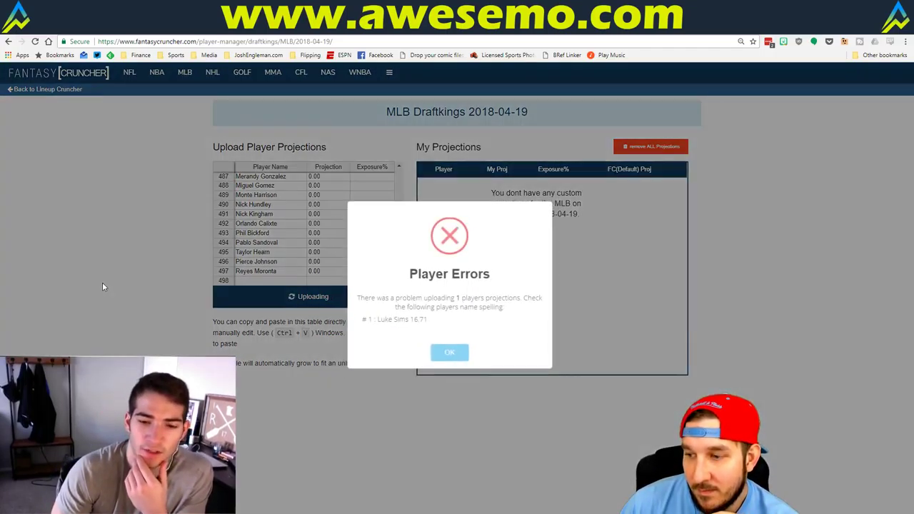
pyautogui.click(443, 352)
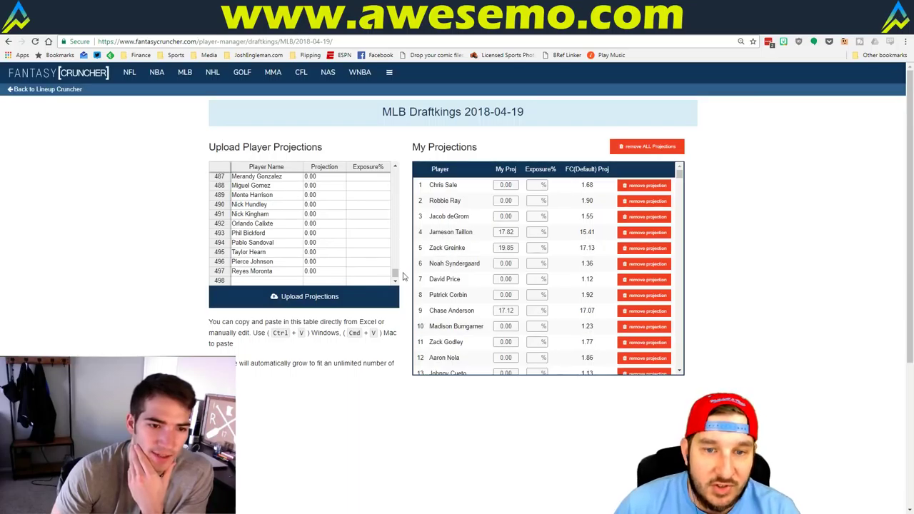
# - Correct the first player's name in the upload table to Lucas Sims and upload the projections again
pyautogui.moveTo(395, 273); pyautogui.dragTo(397, 182)
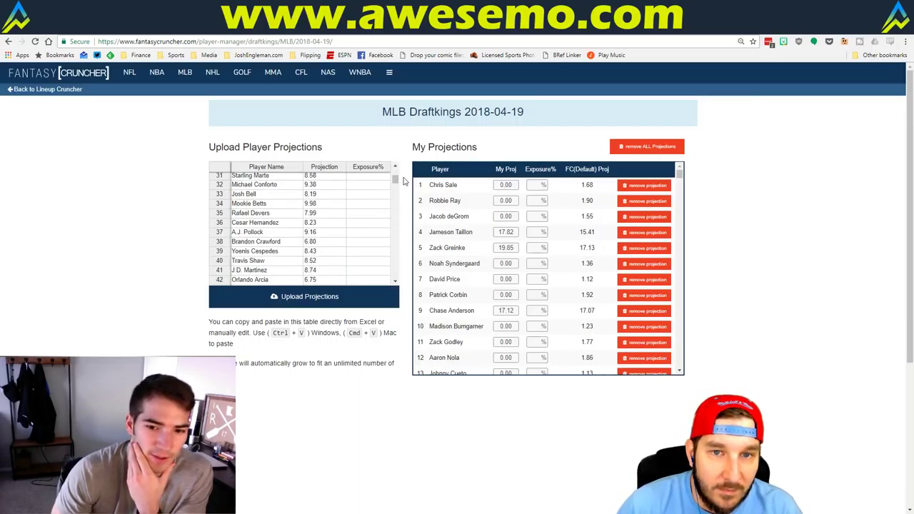
pyautogui.scroll(8, 398, 183)
pyautogui.click(237, 175)
pyautogui.doubleClick(242, 177)
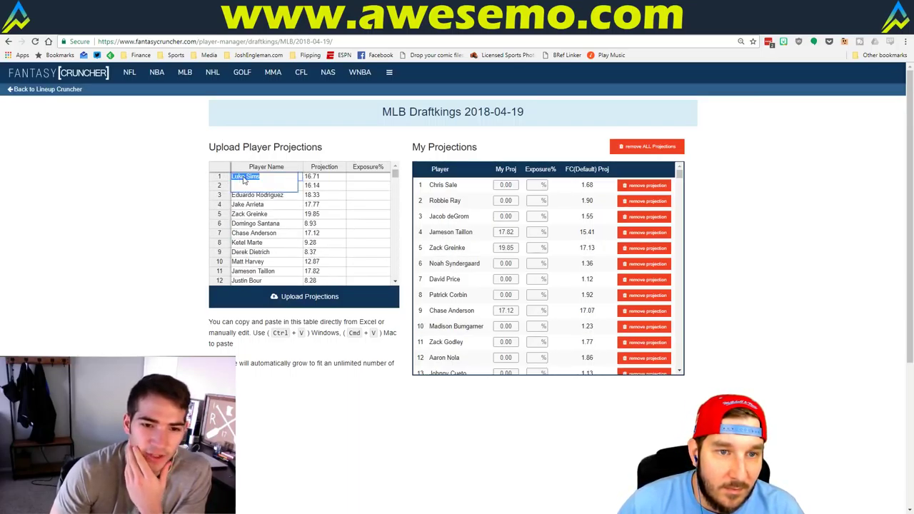
pyautogui.click(244, 177)
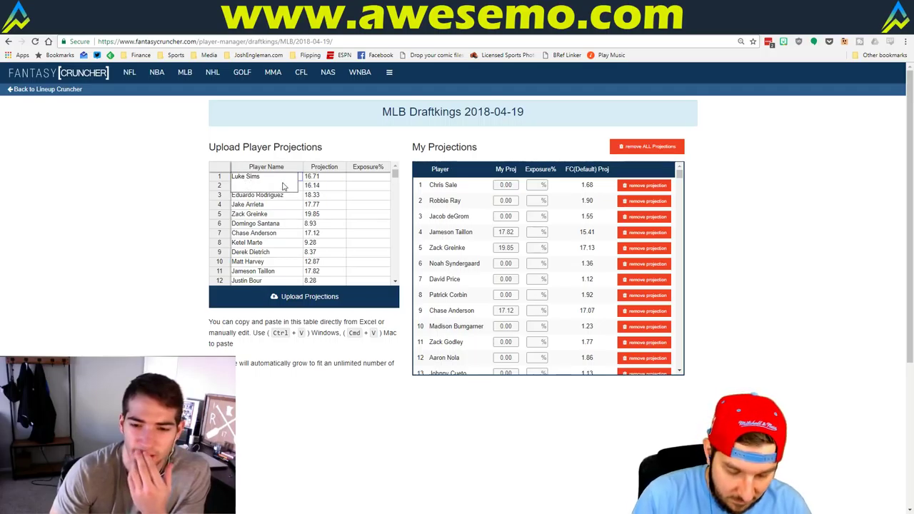
pyautogui.press('BackSpace')
pyautogui.press('BackSpace')
pyautogui.write('cas')
pyautogui.click(101, 250)
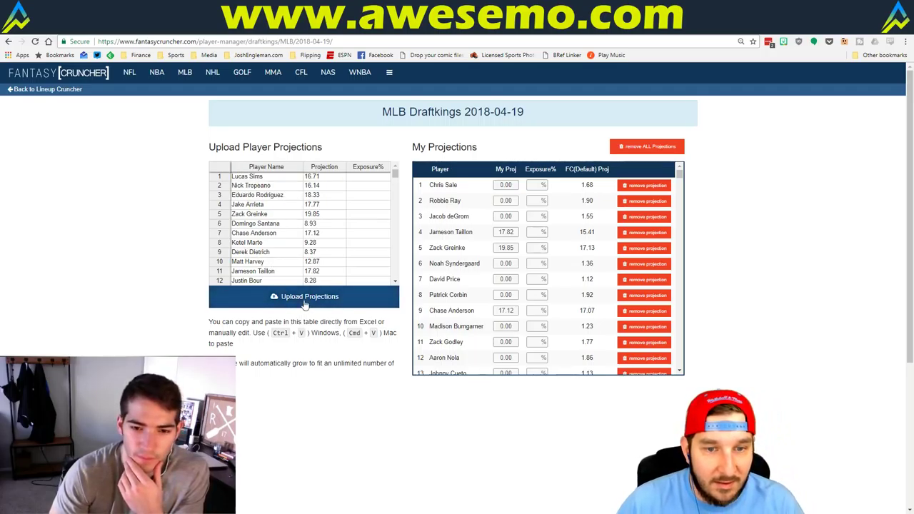
pyautogui.click(305, 300)
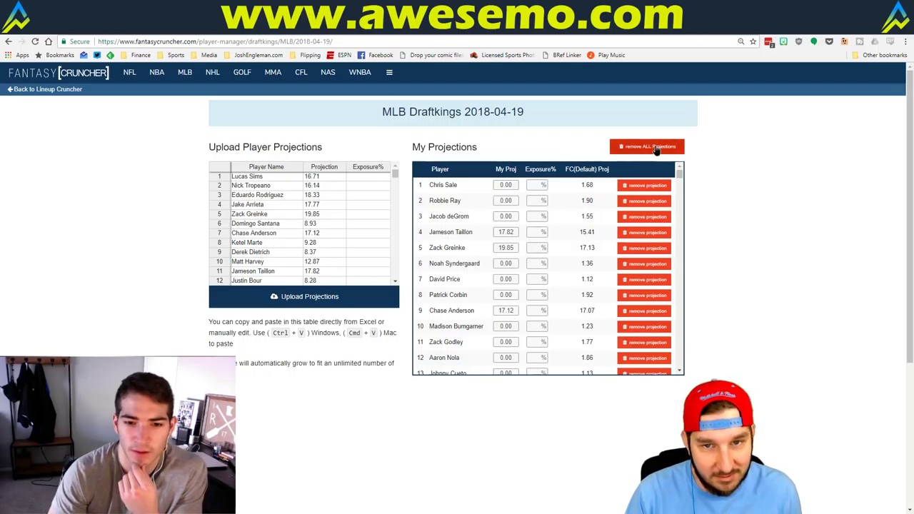
# - Go back to the lineup cruncher and filter the games to the 04/19 7:05 pm 5 Games slate
pyautogui.click(40, 90)
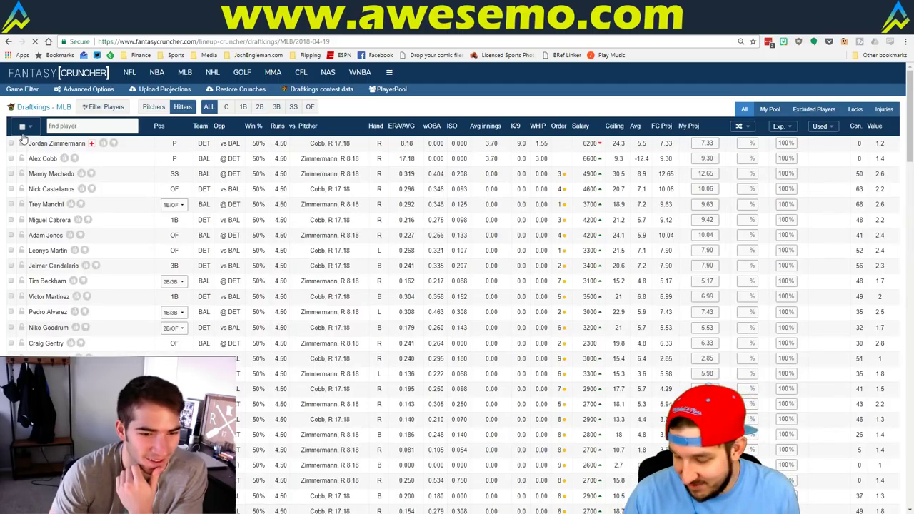
pyautogui.click(22, 90)
pyautogui.click(193, 124)
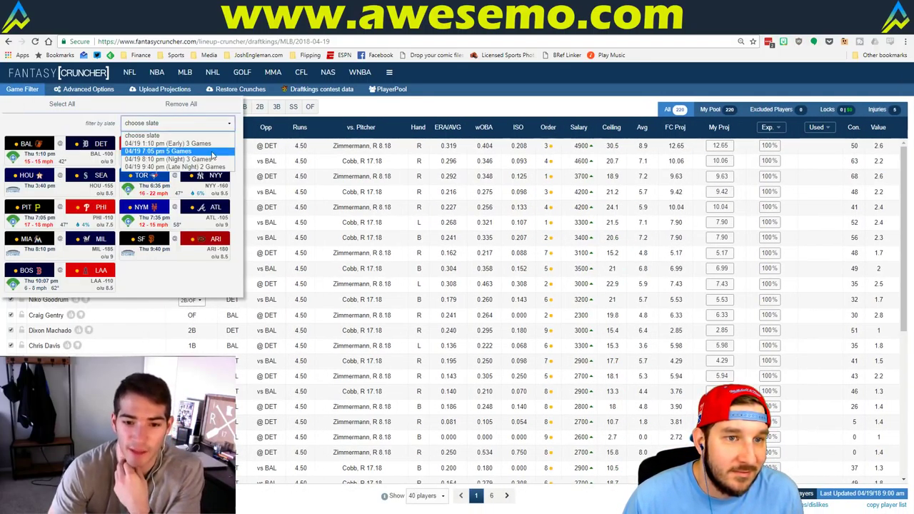
pyautogui.click(211, 151)
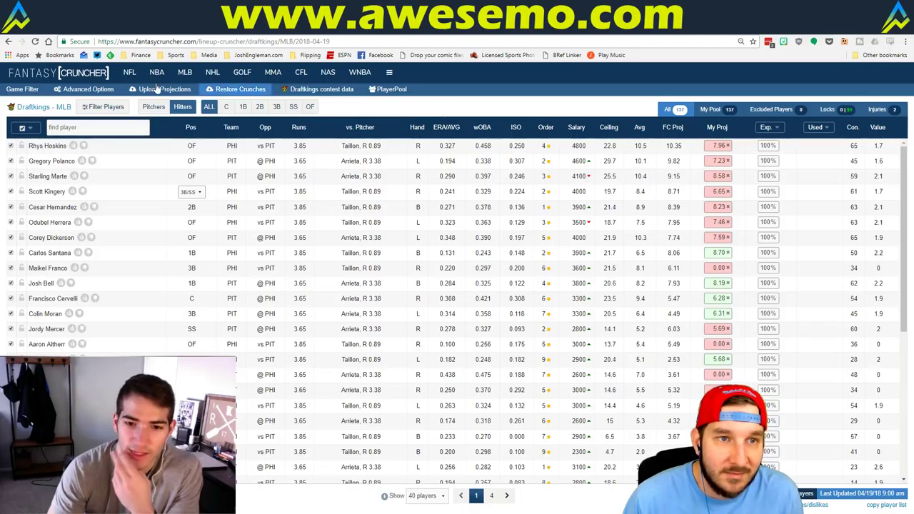
# - In the advanced options, require 2 unique players, a minimum team salary of 48500, and max 0 hitters vs pitcher
pyautogui.click(90, 87)
pyautogui.click(317, 167)
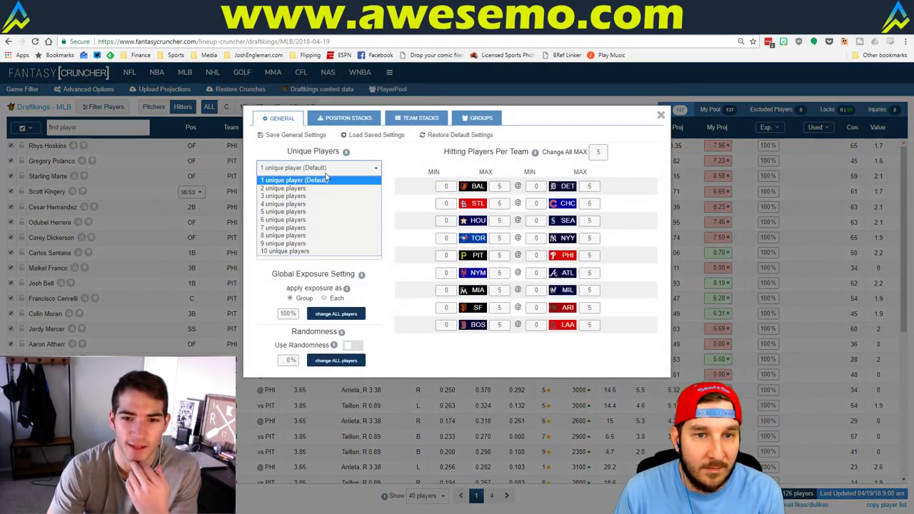
pyautogui.click(319, 184)
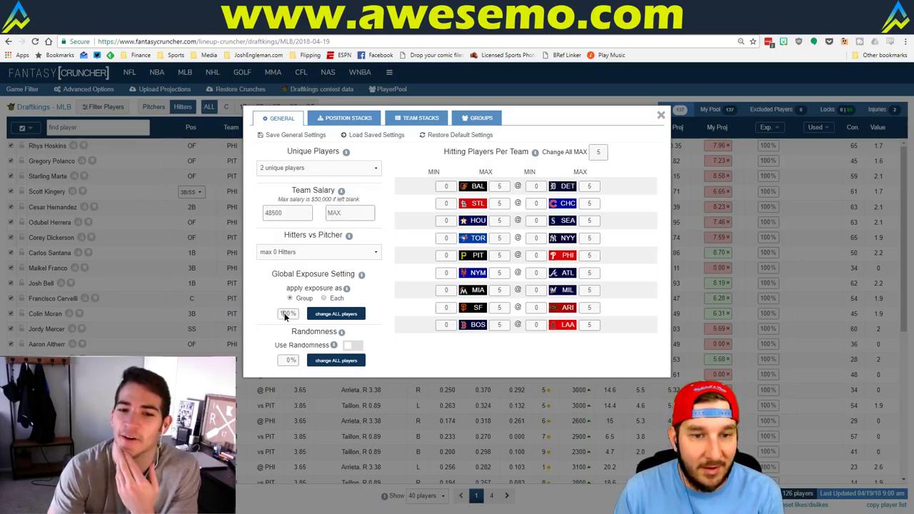
# - Apply a 60% exposure to each player and 20% randomness to all players
pyautogui.write('60')
pyautogui.click(336, 313)
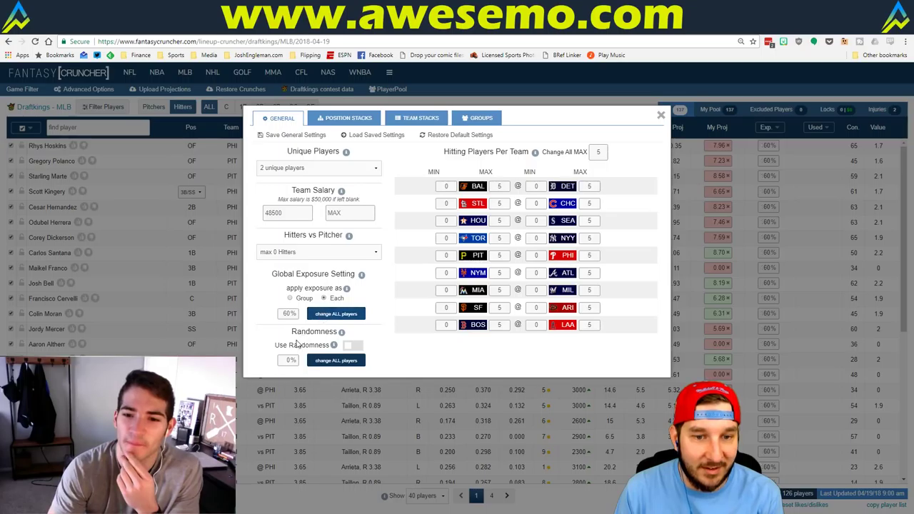
pyautogui.click(289, 360)
pyautogui.write('20')
pyautogui.click(336, 360)
# - Add two team stacks of 5 and 3 players, include all teams in both, and calculate 100 lineups
pyautogui.click(420, 117)
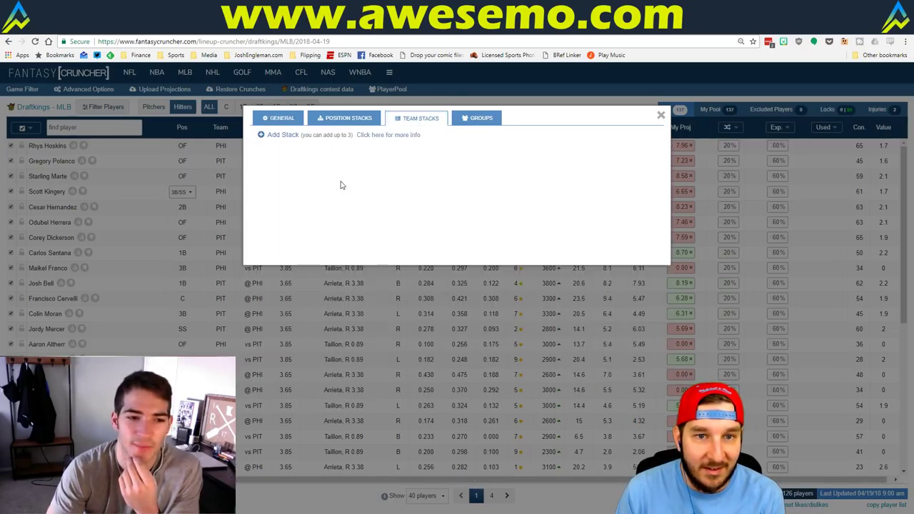
pyautogui.doubleClick(290, 135)
pyautogui.click(333, 170)
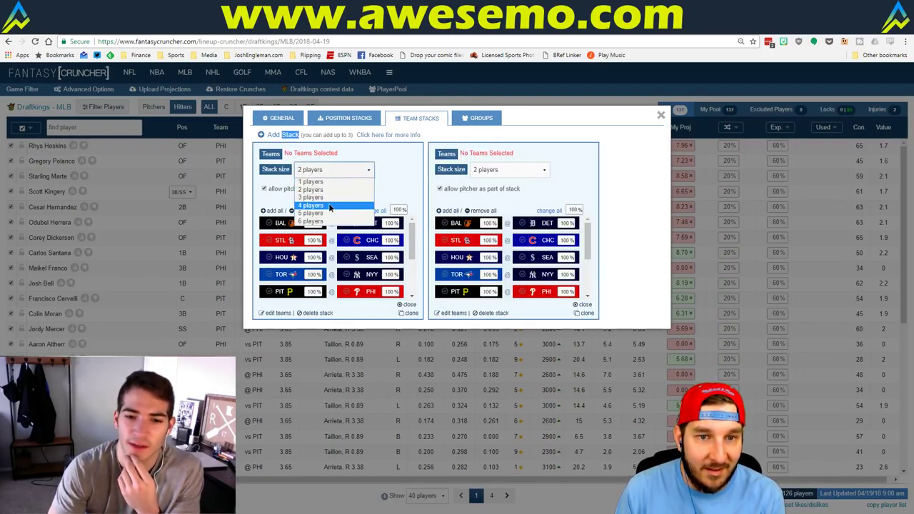
pyautogui.click(331, 213)
pyautogui.click(493, 170)
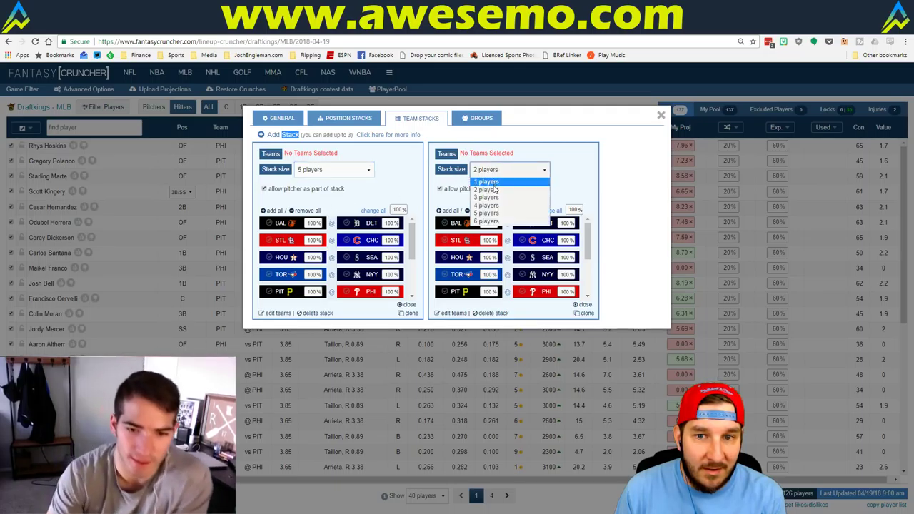
pyautogui.click(491, 194)
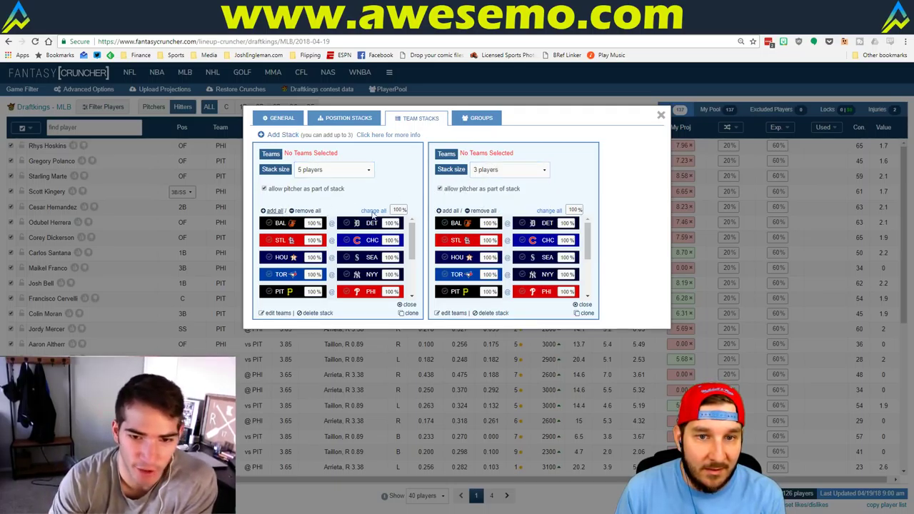
pyautogui.click(271, 211)
pyautogui.click(448, 215)
pyautogui.click(661, 115)
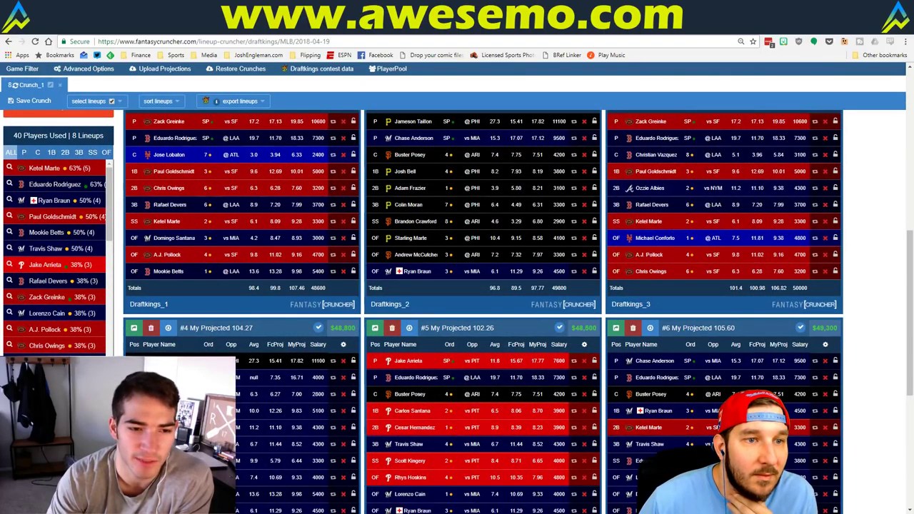
# - List the used pitchers, filter the DraftKings lineups to those with Lucas Sims, and examine their player combinations
pyautogui.click(24, 152)
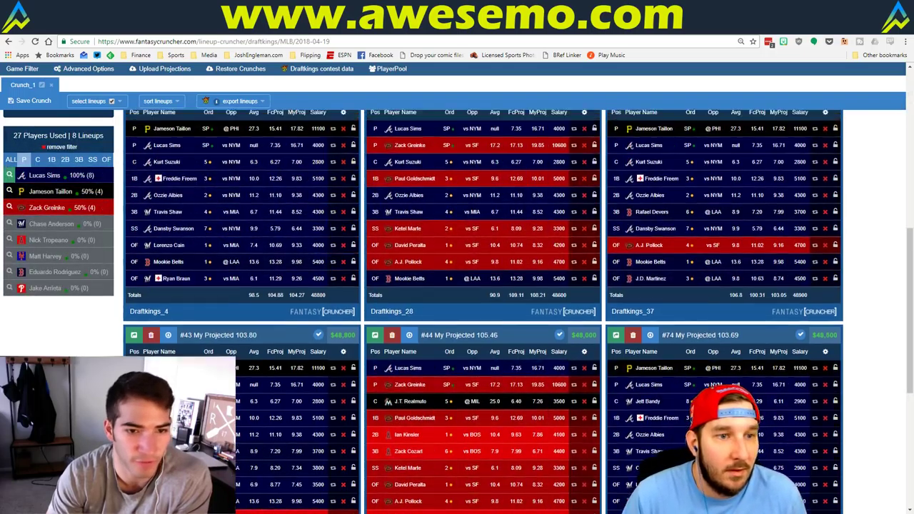
pyautogui.scroll(2, 29, 247)
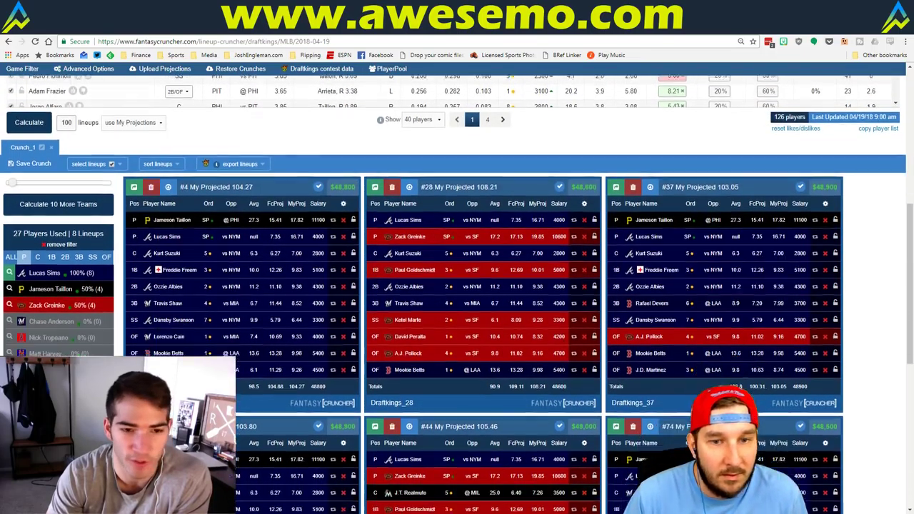
pyautogui.scroll(-3, 563, 370)
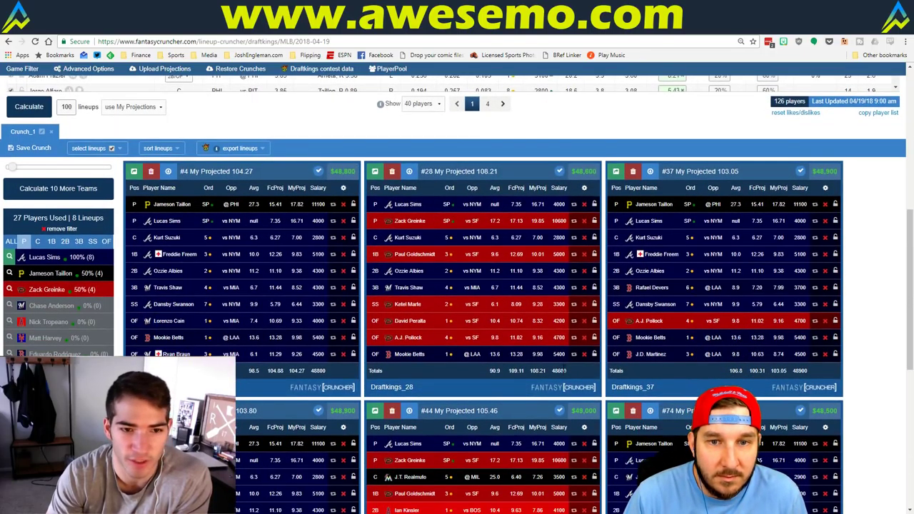
pyautogui.scroll(2, 562, 370)
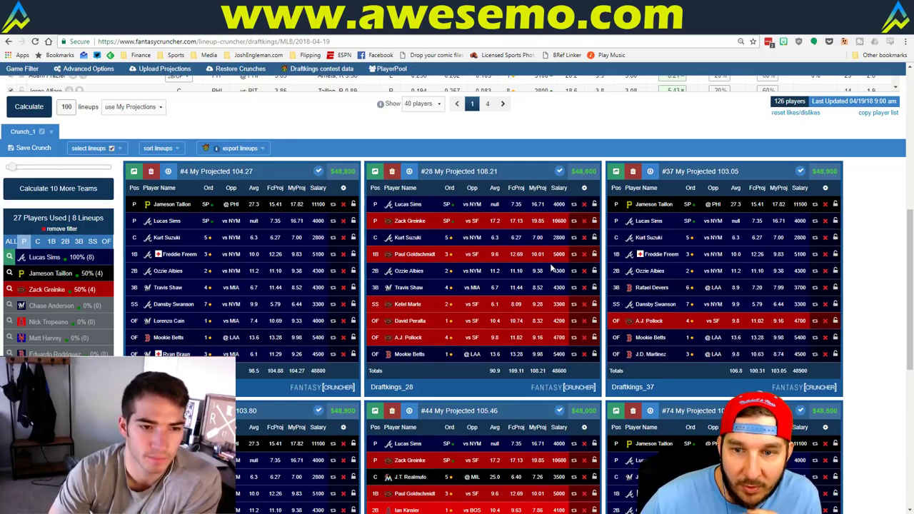
pyautogui.scroll(-3, 764, 279)
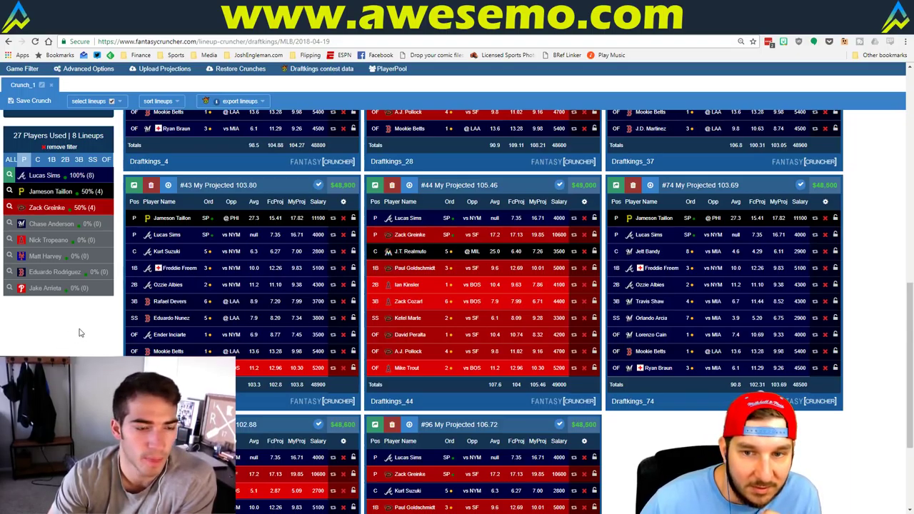
pyautogui.scroll(-2, 81, 333)
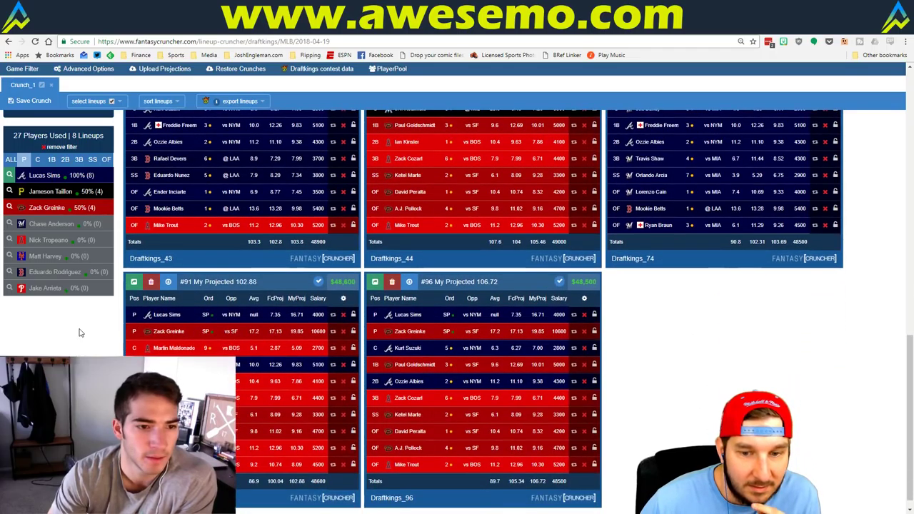
pyautogui.scroll(3, 80, 332)
# - Remove the Lucas Sims filter, filter the lineups to those pairing Zack Greinke with Jameson Taillon, and review them
pyautogui.click(61, 147)
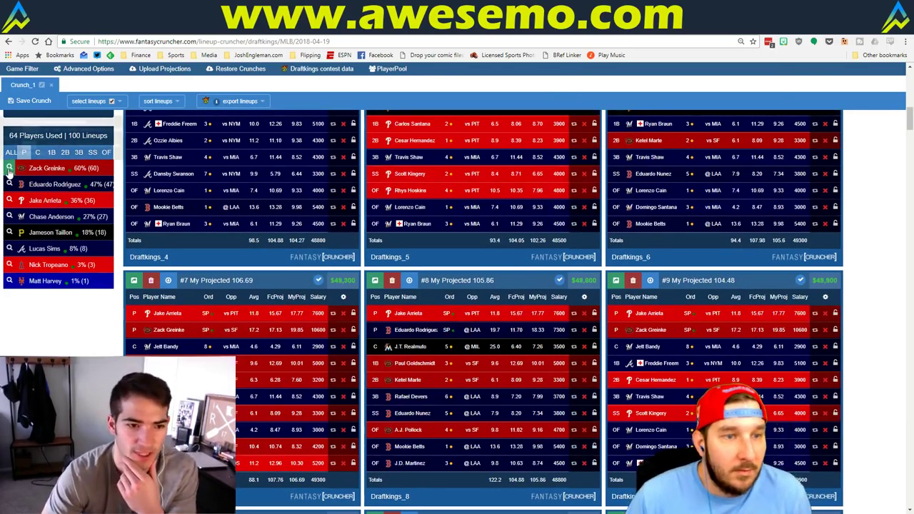
pyautogui.scroll(3, 71, 323)
pyautogui.scroll(-2, 85, 331)
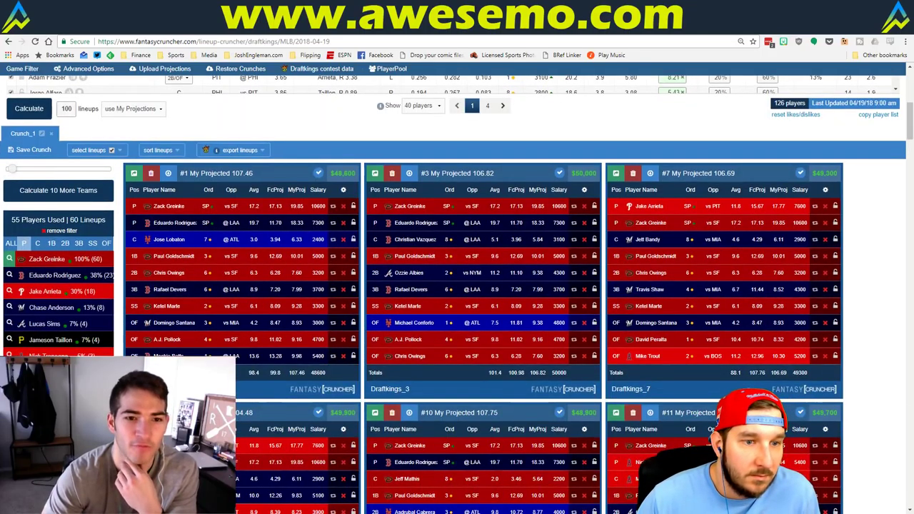
pyautogui.click(10, 340)
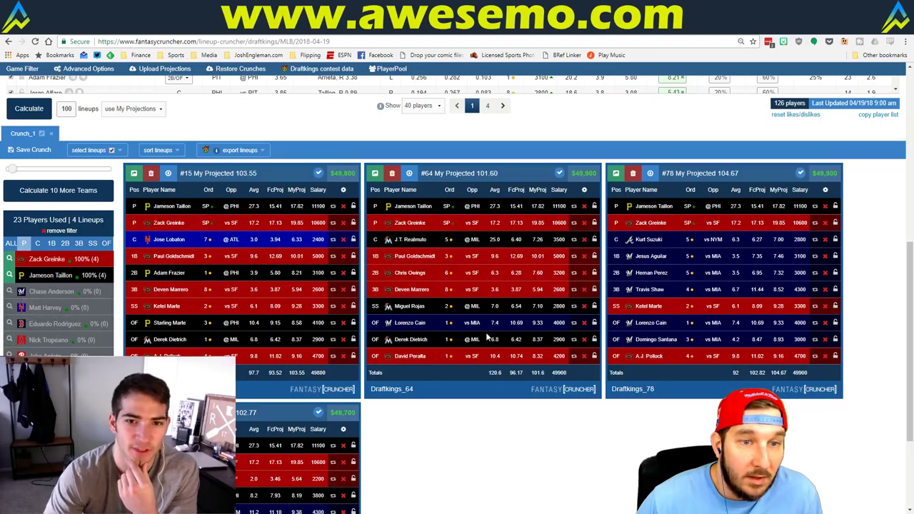
pyautogui.scroll(-2, 529, 364)
pyautogui.scroll(2, 571, 402)
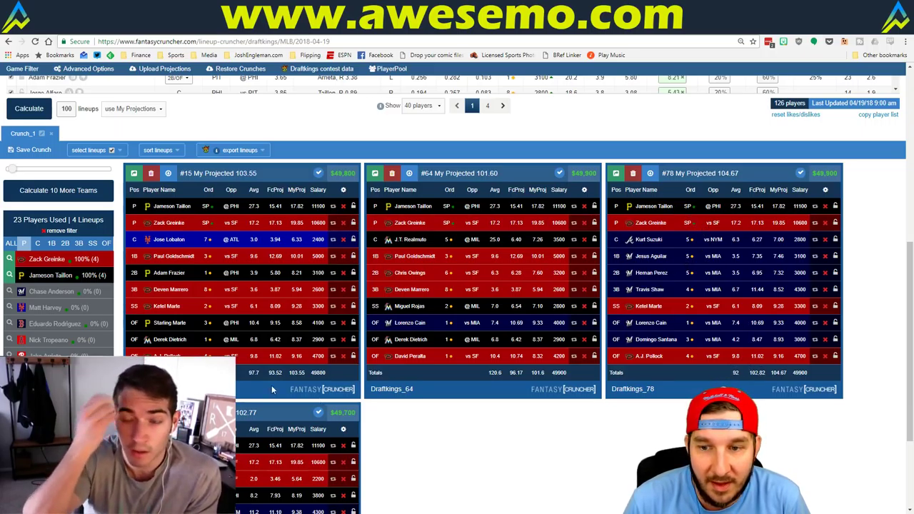
# - Remove the Jameson Taillon filter and review the remaining Zack Greinke lineups and his pairings with other pitchers
pyautogui.click(9, 276)
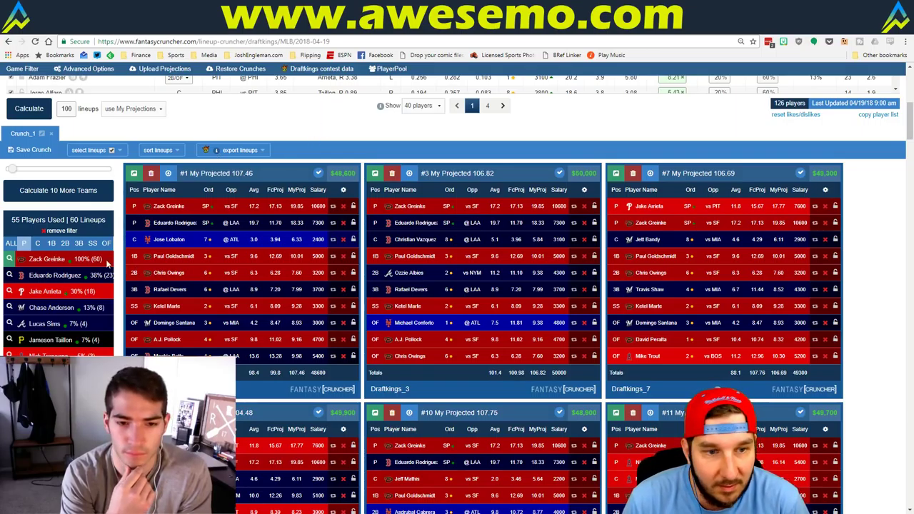
pyautogui.scroll(-3, 322, 127)
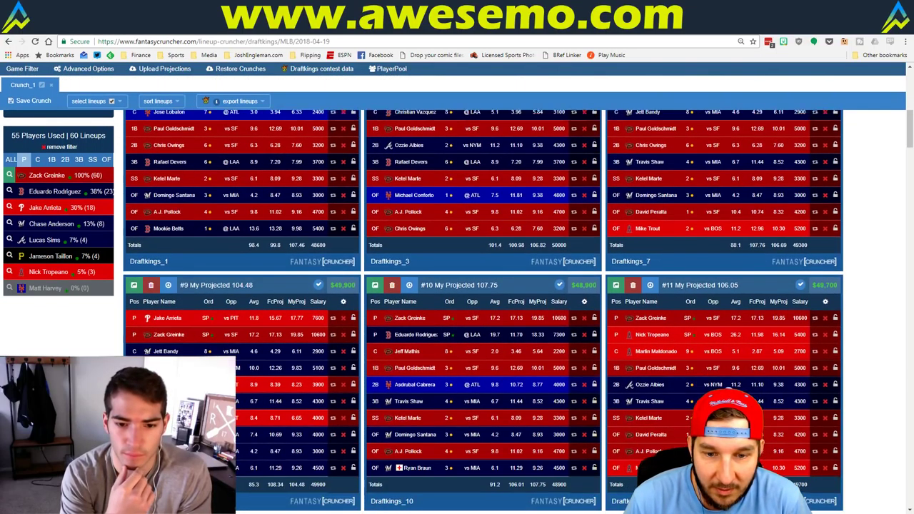
pyautogui.scroll(4, 321, 127)
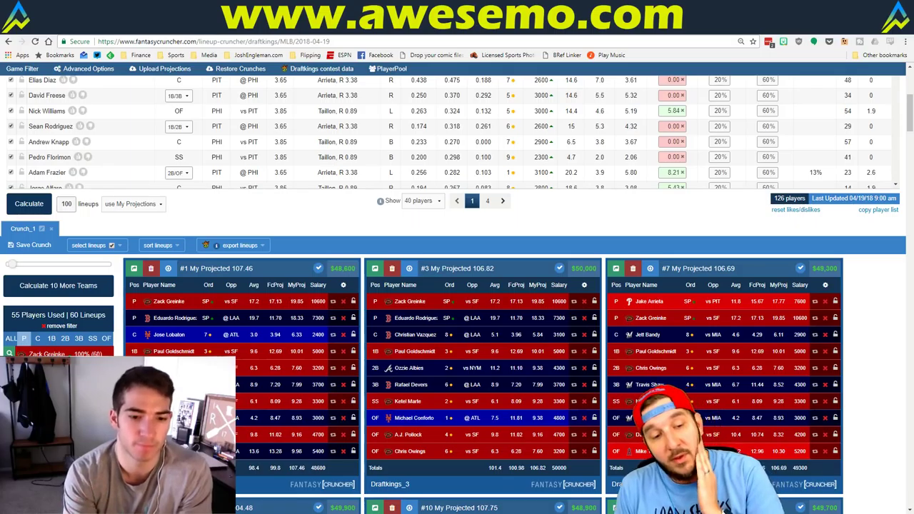
# - Switch to the Excel projections workbook and show the sheet with the Angels and Red Sox matchup and the FanDuel and DraftKings pitcher tables
pyautogui.hotkey('alt', 'Tab')
pyautogui.hotkey('ctrl', 'pageup')
pyautogui.click(531, 334)
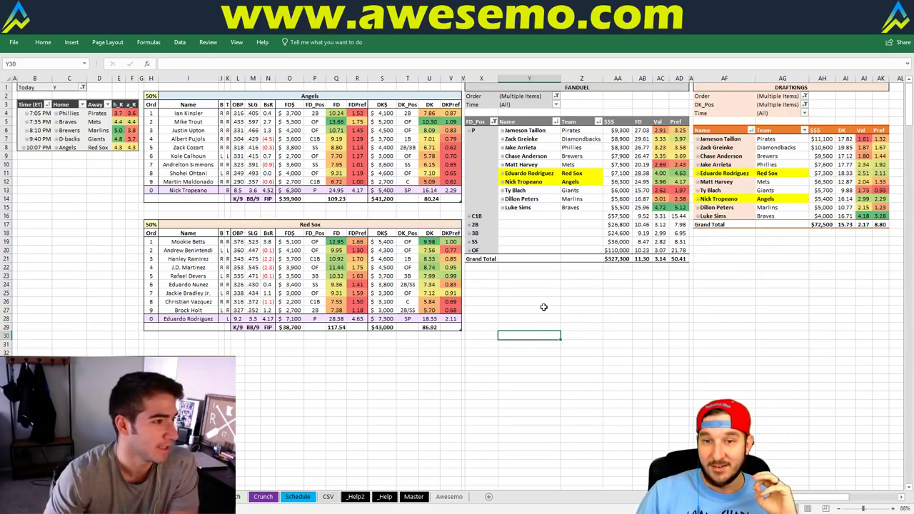
pyautogui.click(532, 282)
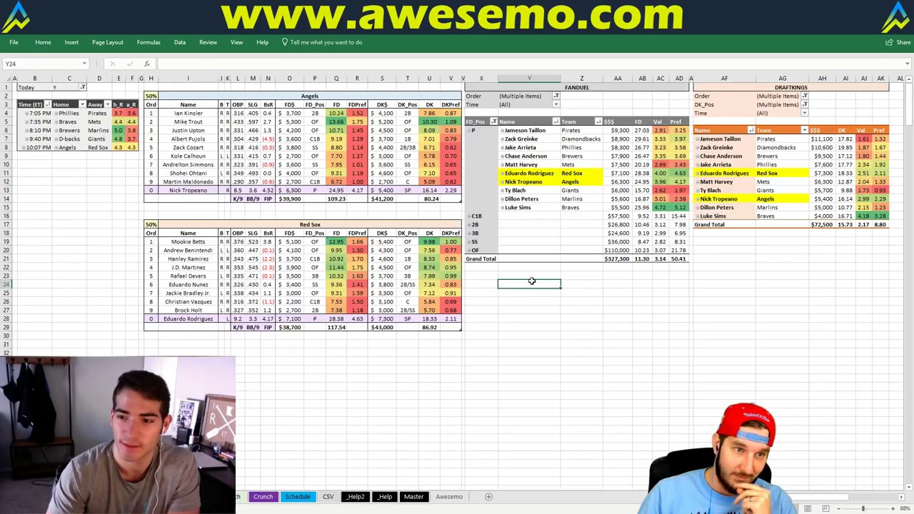
pyautogui.click(525, 275)
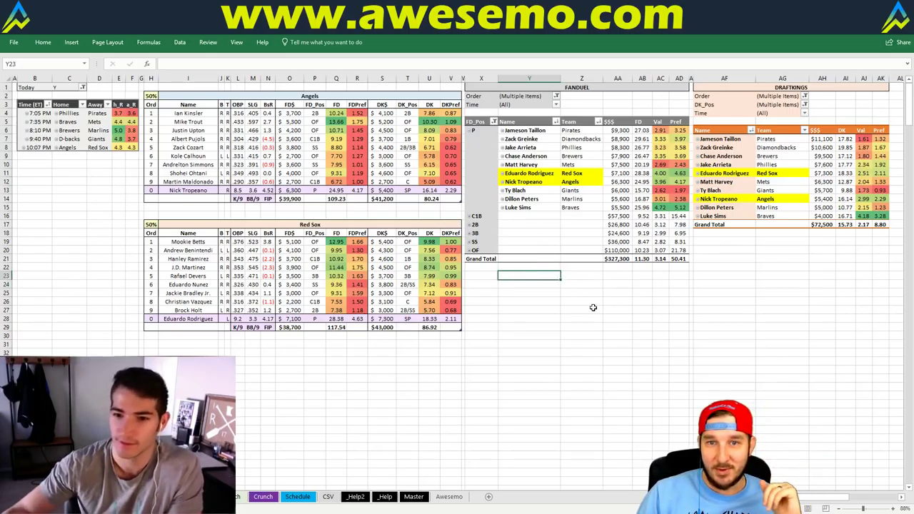
pyautogui.click(531, 289)
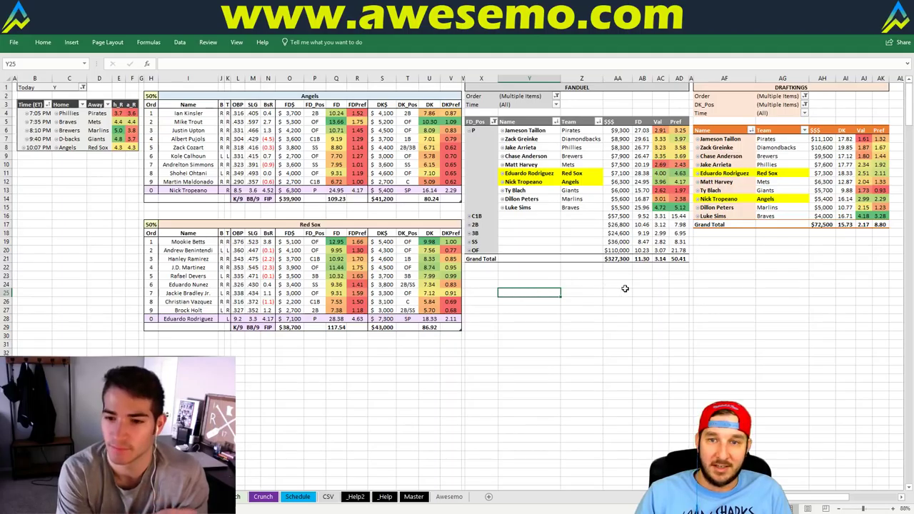
pyautogui.click(583, 284)
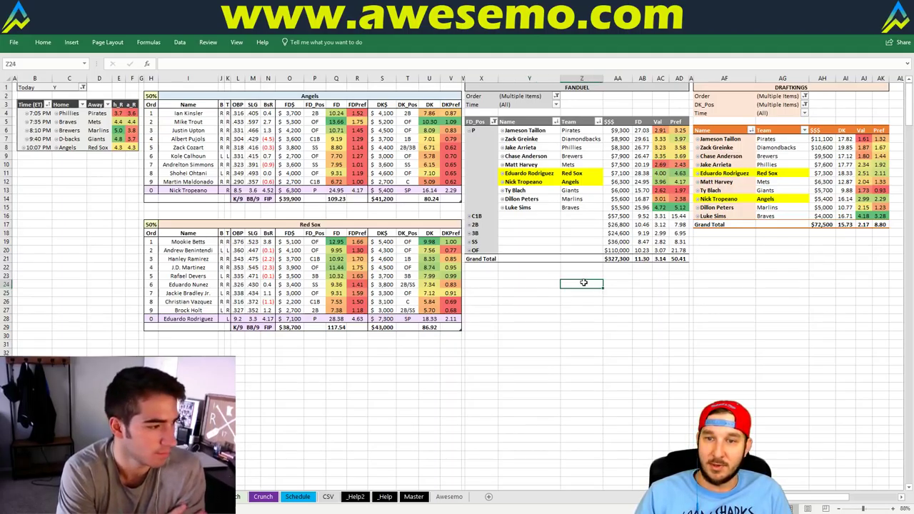
pyautogui.click(530, 289)
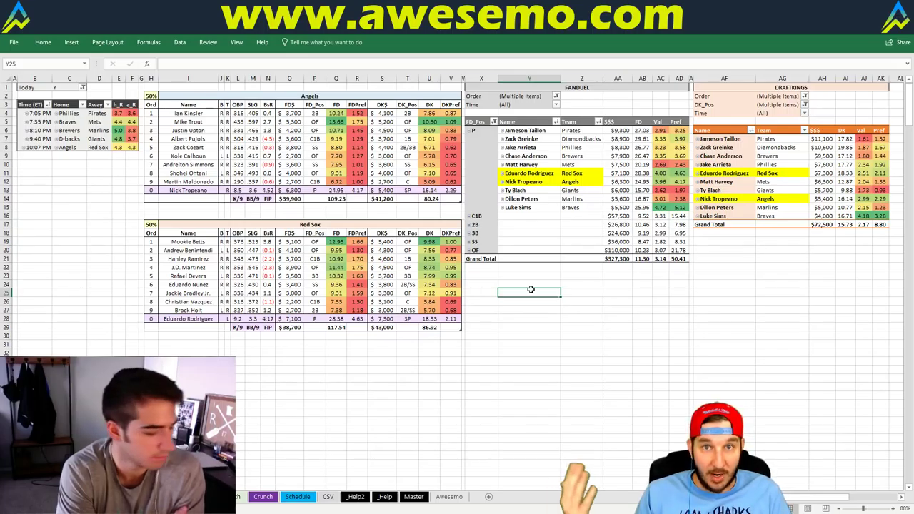
pyautogui.click(541, 274)
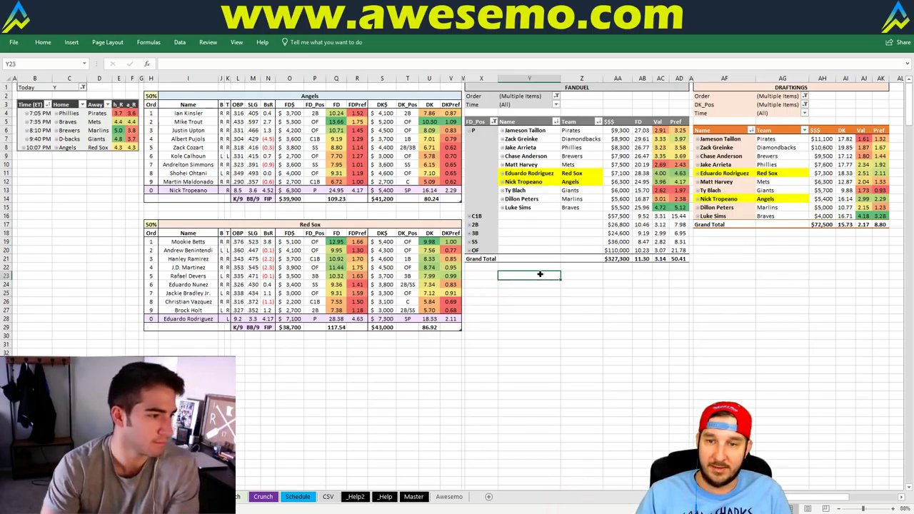
pyautogui.click(571, 275)
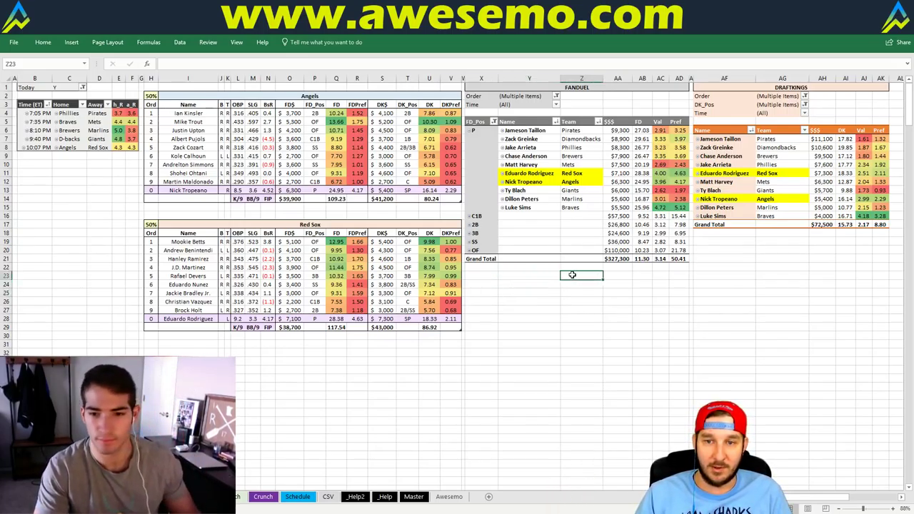